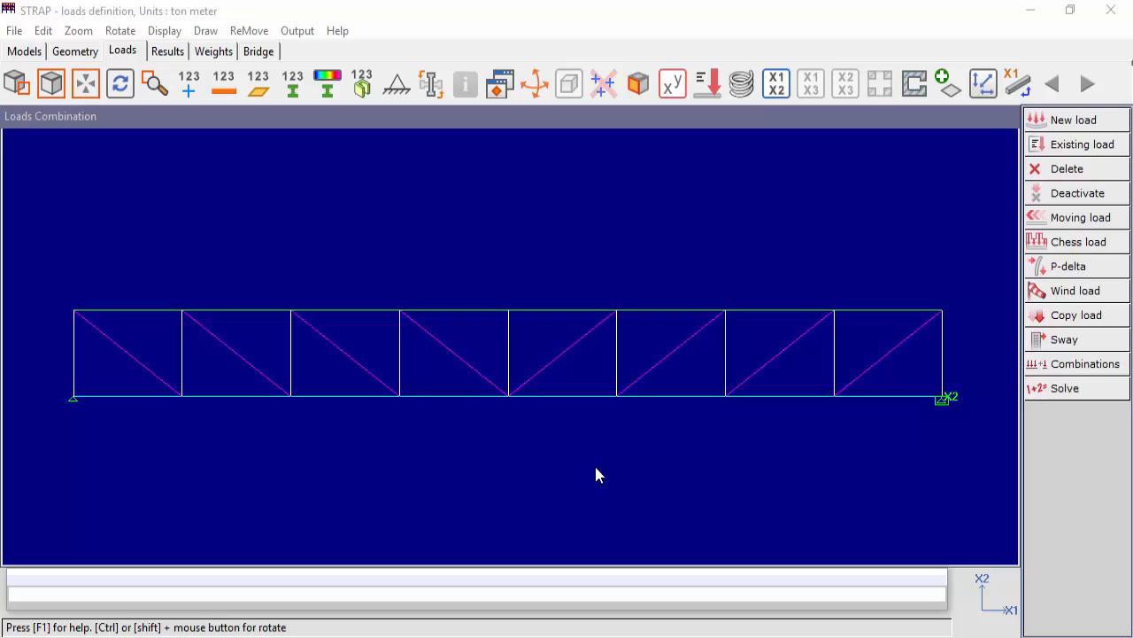
Review the list of existing load cases and solve the model.
{"action": "left_click", "coordinate": [1081, 146]}
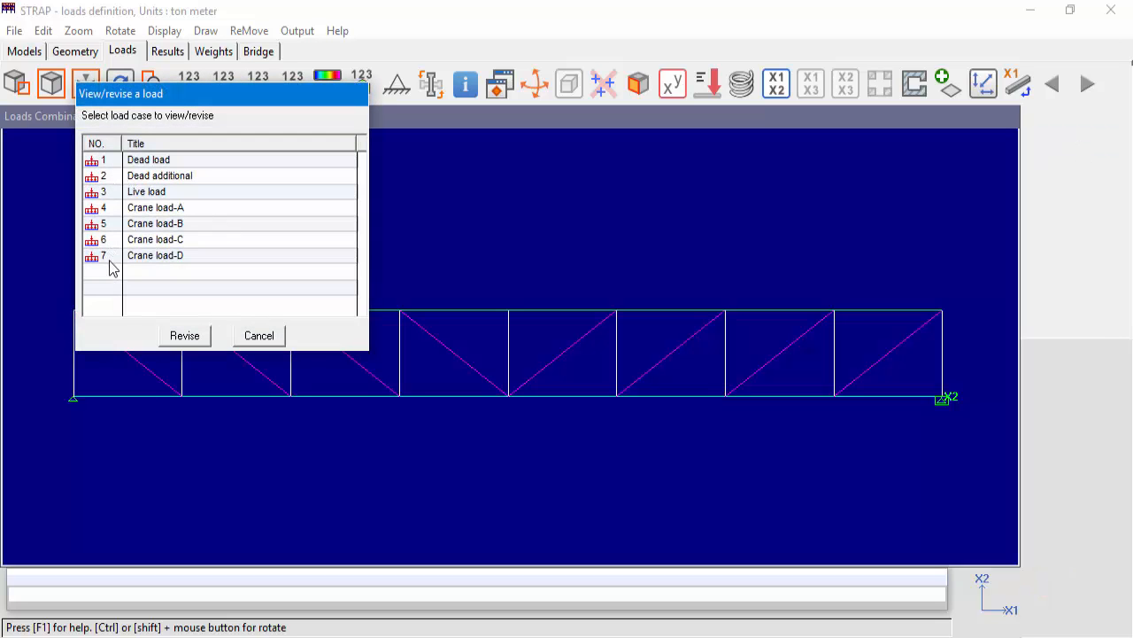
{"action": "left_click", "coordinate": [256, 341]}
{"action": "left_click", "coordinate": [1062, 387]}
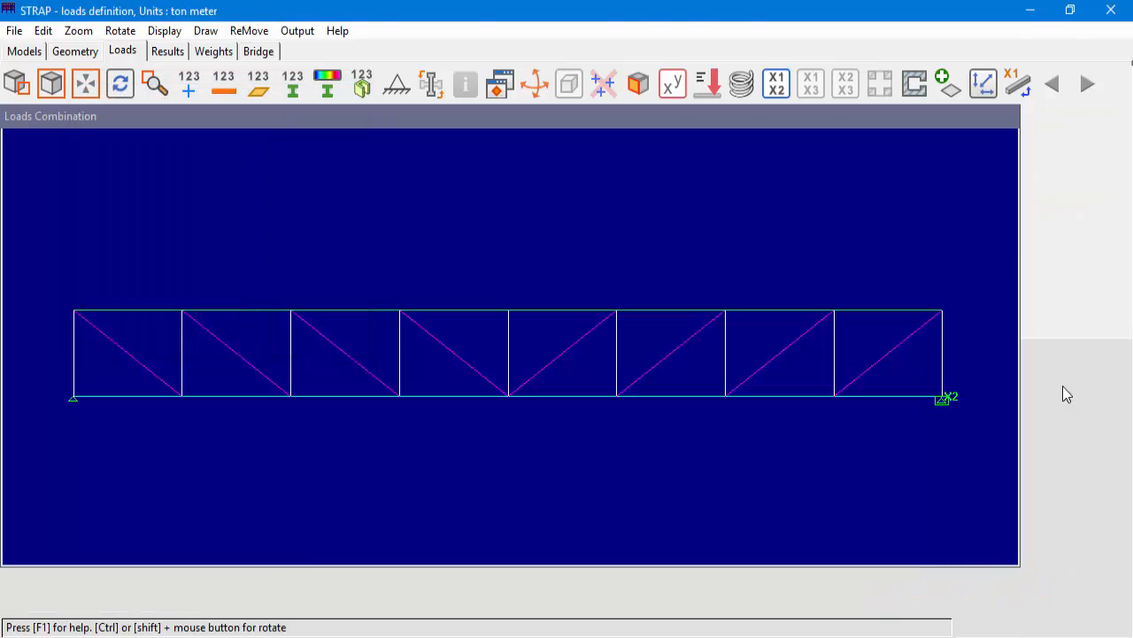
{"action": "left_click", "coordinate": [515, 369]}
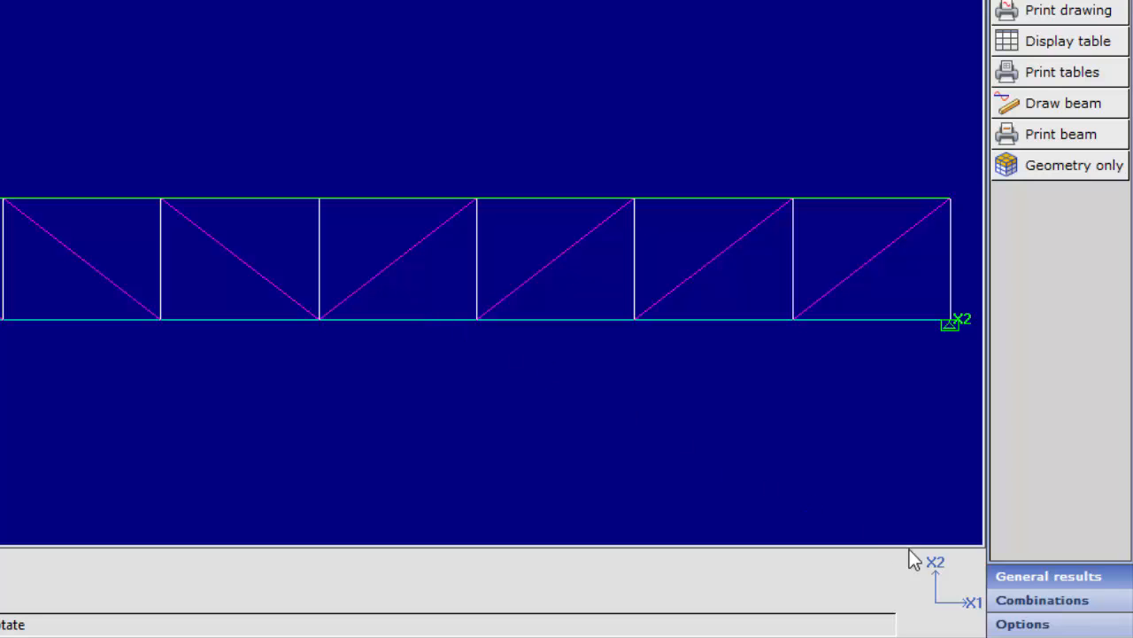
Bring up the combination commands for the solved results and look over the available combination operations.
{"action": "left_click", "coordinate": [1063, 609]}
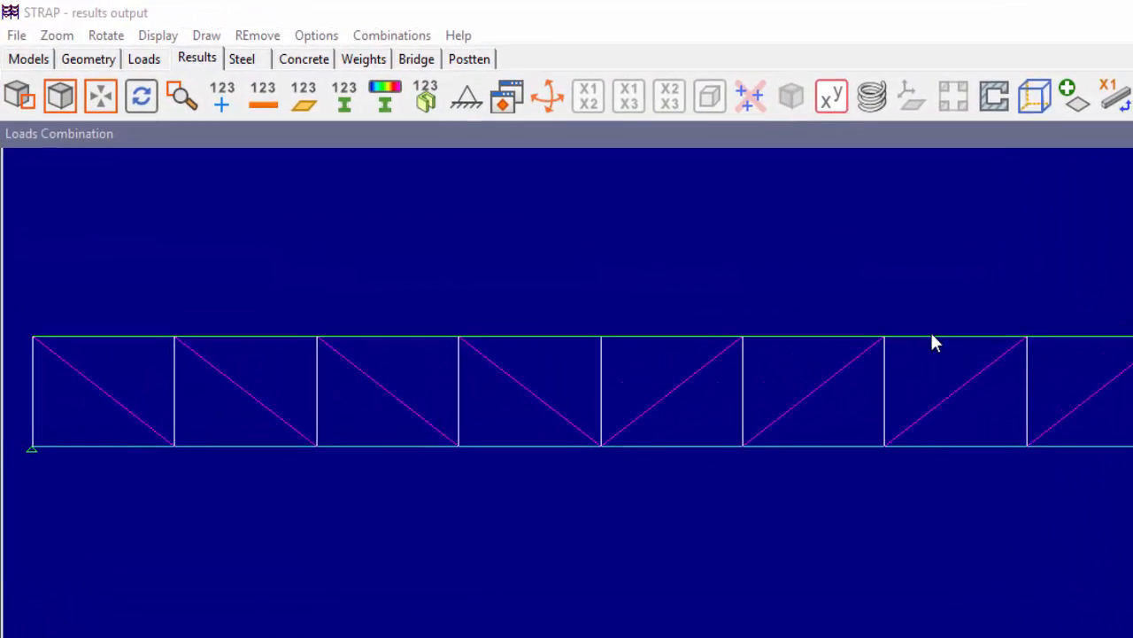
{"action": "left_click", "coordinate": [404, 42]}
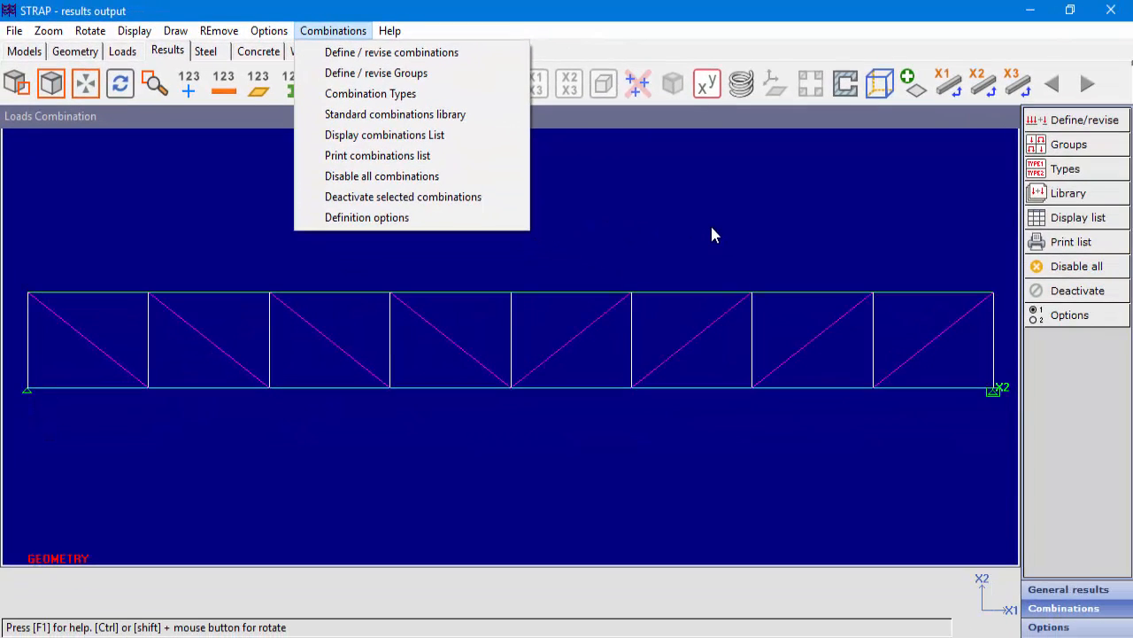
{"action": "left_click", "coordinate": [713, 235]}
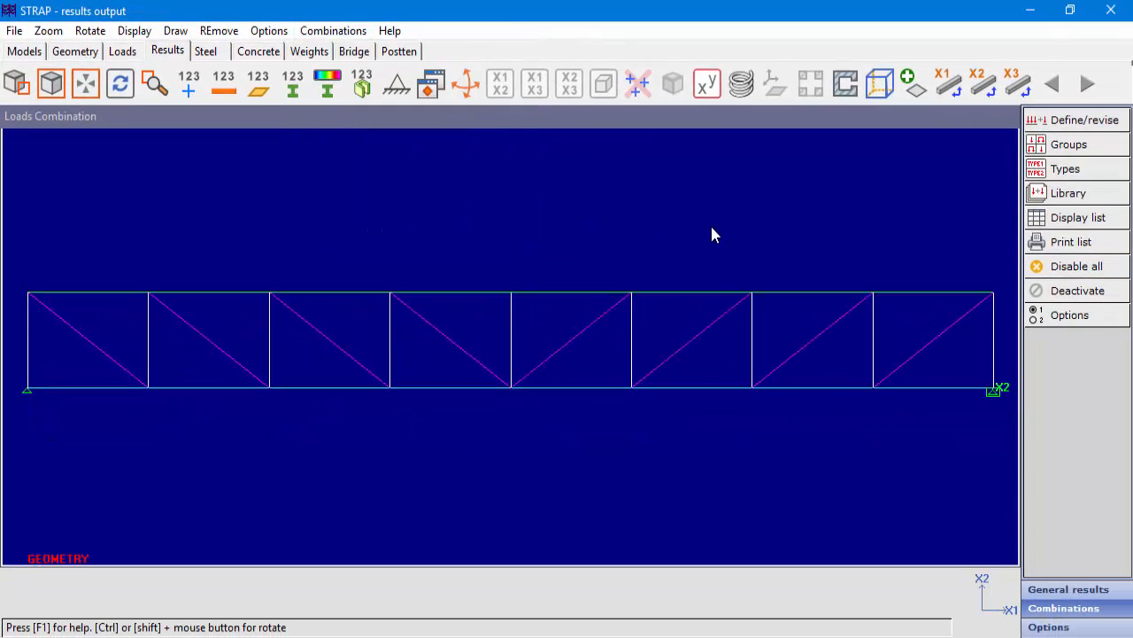
Define combination 1 with factors 1.4 for Dead load and Dead additional, and 1.6 for Live load and Crane load-A.
{"action": "left_click", "coordinate": [1068, 123]}
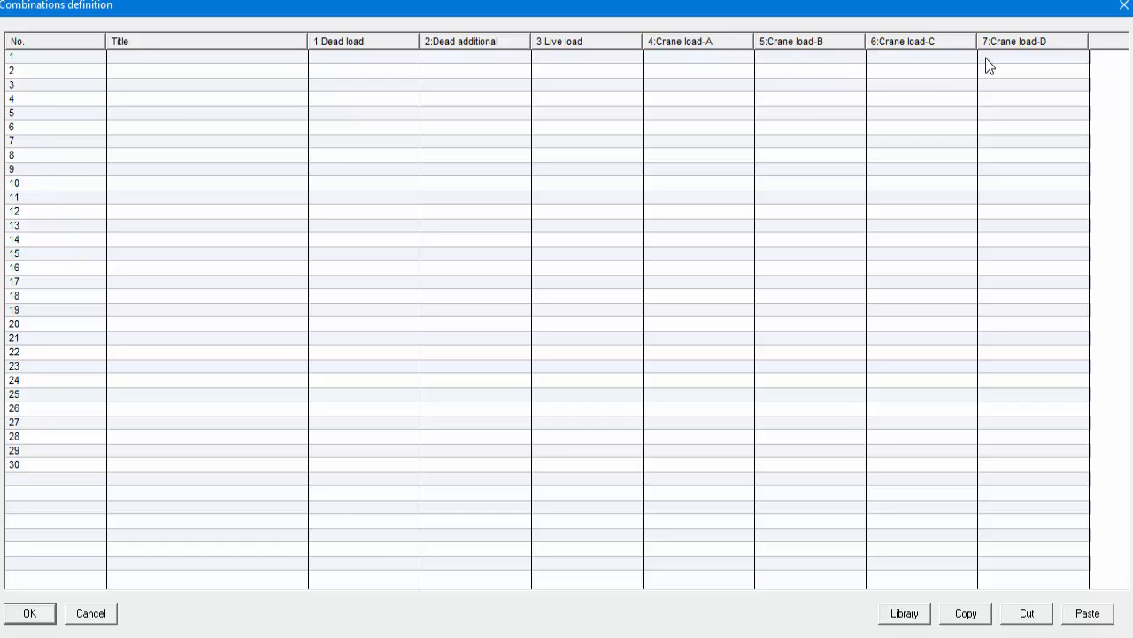
{"action": "left_click", "coordinate": [360, 61]}
{"action": "type", "text": "1.4"}
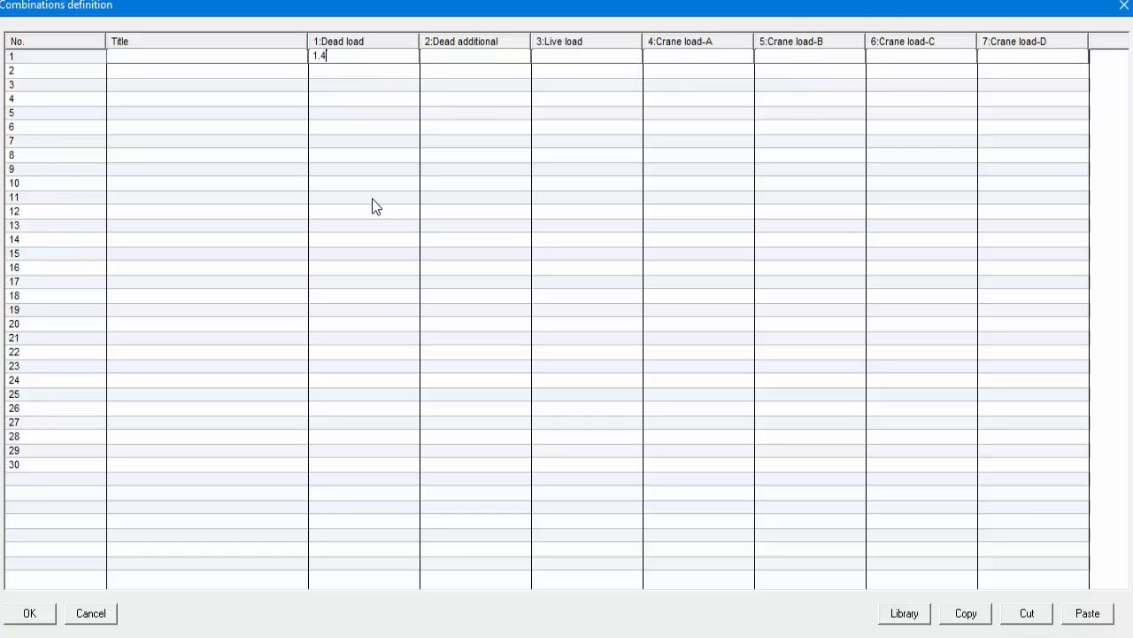
{"action": "type", "text": "1.4"}
{"action": "key", "text": "Tab"}
{"action": "type", "text": "1.4"}
{"action": "key", "text": "BackSpace"}
{"action": "type", "text": "6"}
{"action": "key", "text": "Tab"}
{"action": "type", "text": "1.6"}
{"action": "key", "text": "Return"}
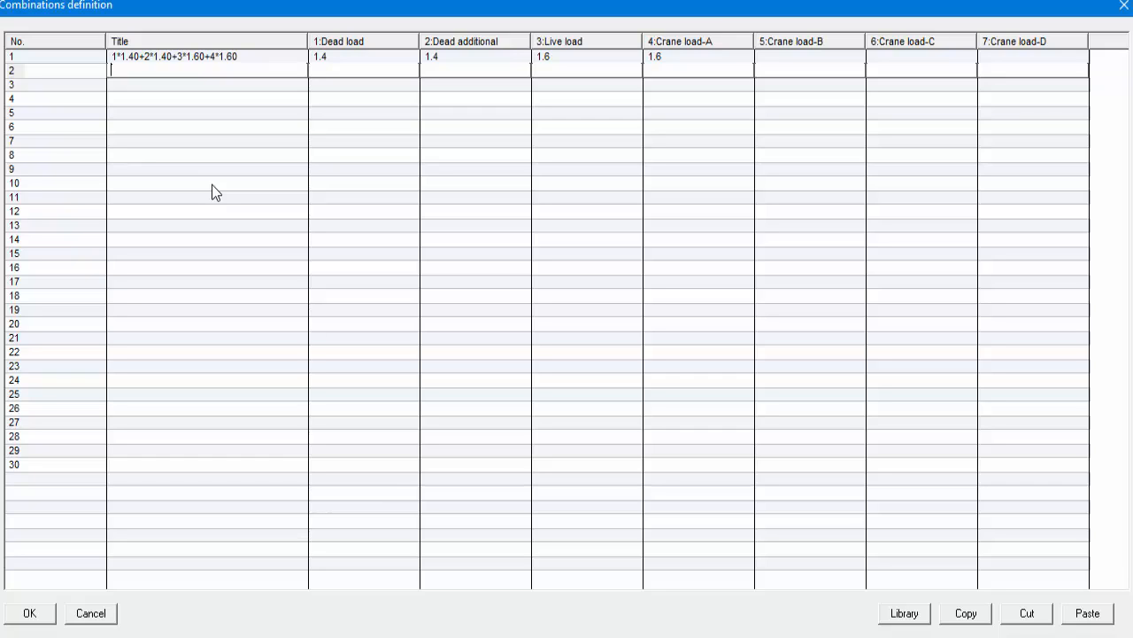
Define combination 2 titled Service with factor 1 for Dead load, Dead additional, Live load and Crane load-A.
{"action": "type", "text": "S"}
{"action": "type", "text": "ervi"}
{"action": "type", "text": "ce"}
{"action": "type", "text": "1"}
{"action": "type", "text": "1"}
{"action": "type", "text": "1"}
{"action": "type", "text": "1"}
{"action": "key", "text": "Return"}
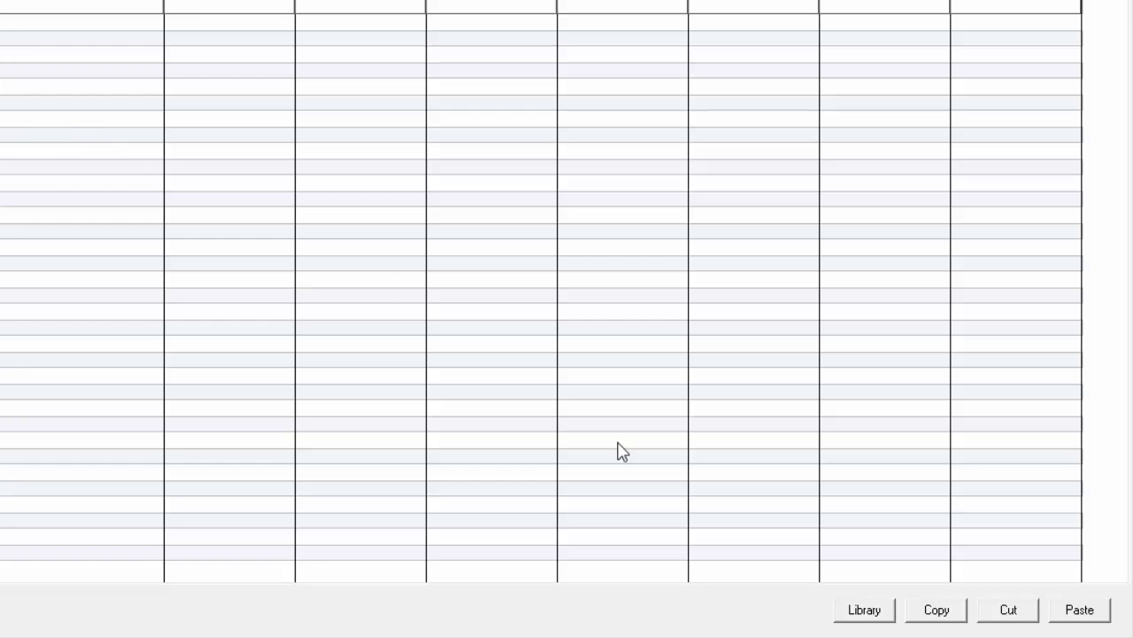
Browse the standard combination library for Any type, and leave it and the combinations definition without adding anything.
{"action": "left_click", "coordinate": [881, 619]}
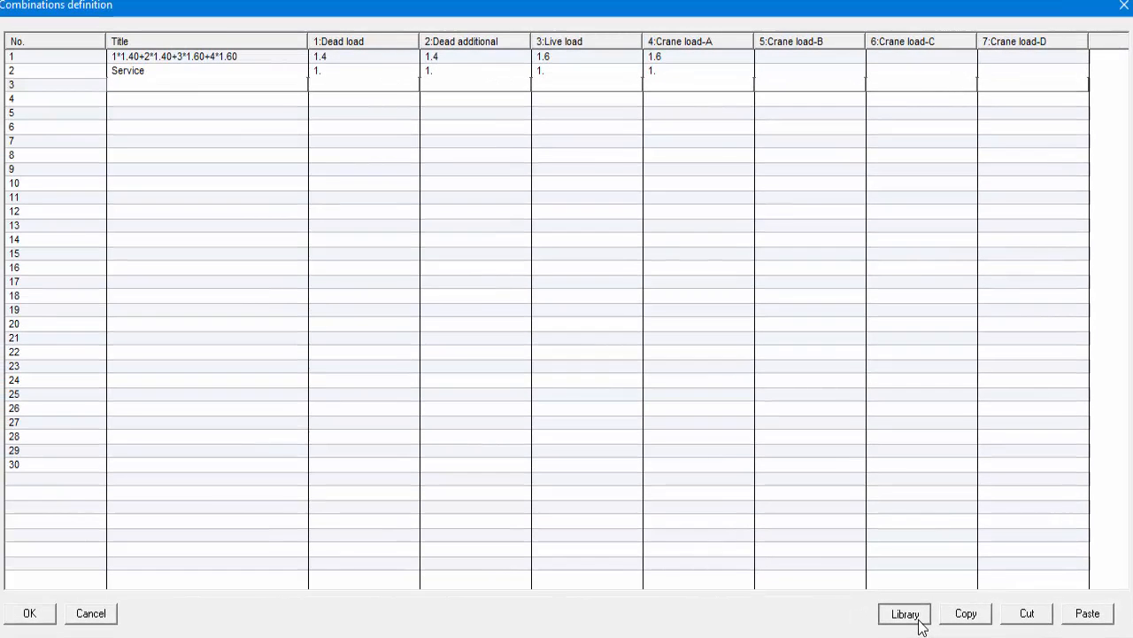
{"action": "left_click", "coordinate": [917, 619]}
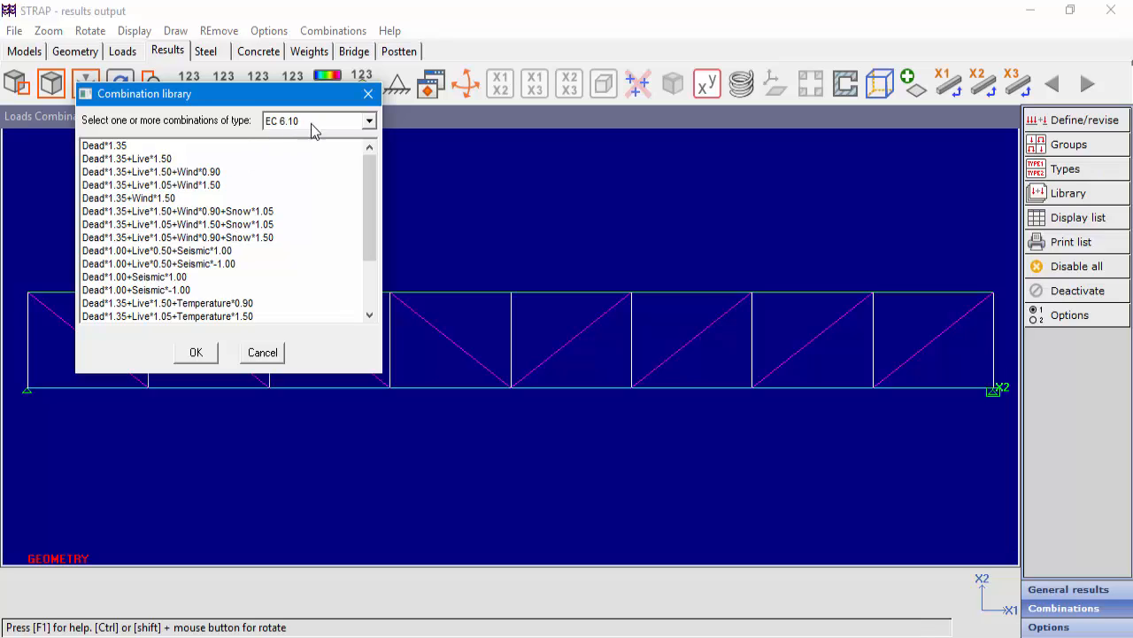
{"action": "left_click", "coordinate": [369, 121]}
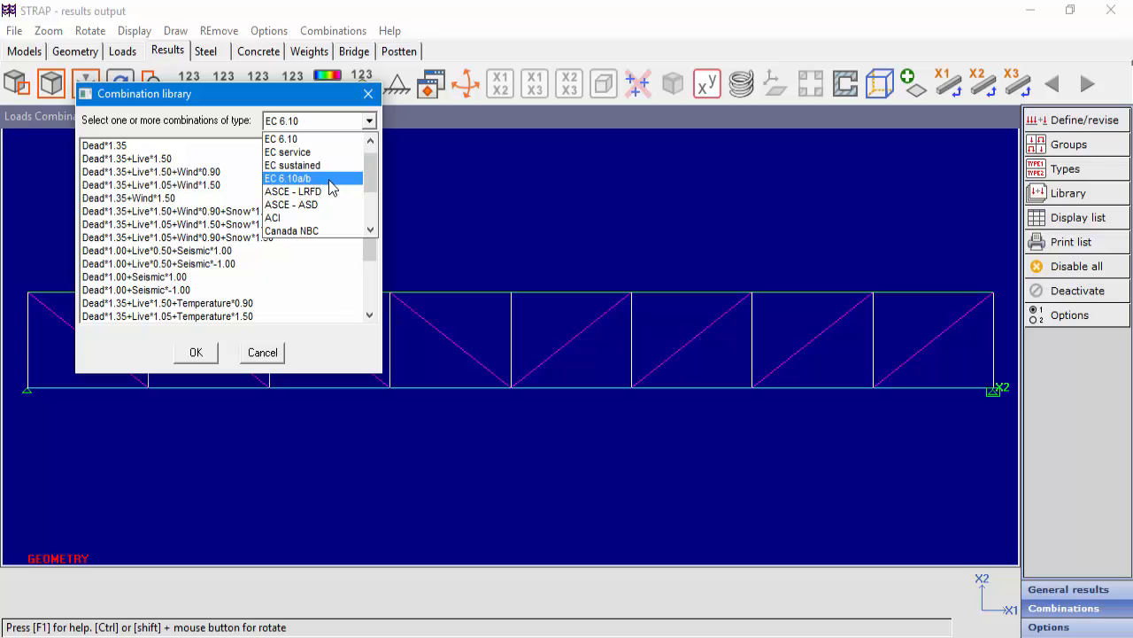
{"action": "scroll", "coordinate": [331, 186], "scroll_direction": "down", "scroll_amount": 3}
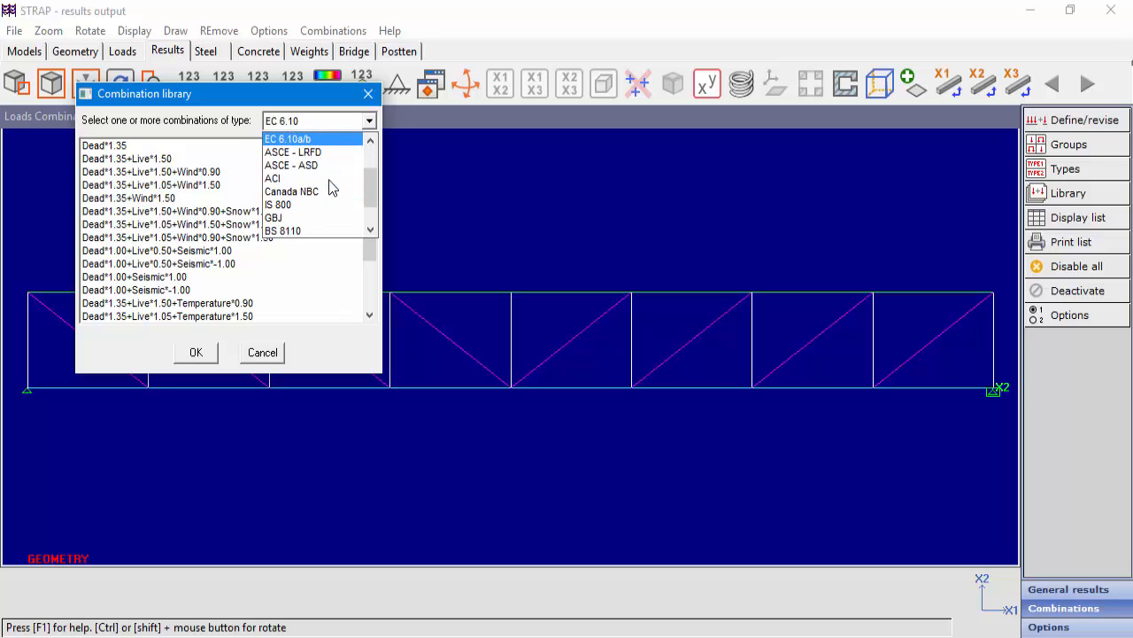
{"action": "scroll", "coordinate": [327, 177], "scroll_direction": "up", "scroll_amount": 3}
{"action": "left_click", "coordinate": [306, 140]}
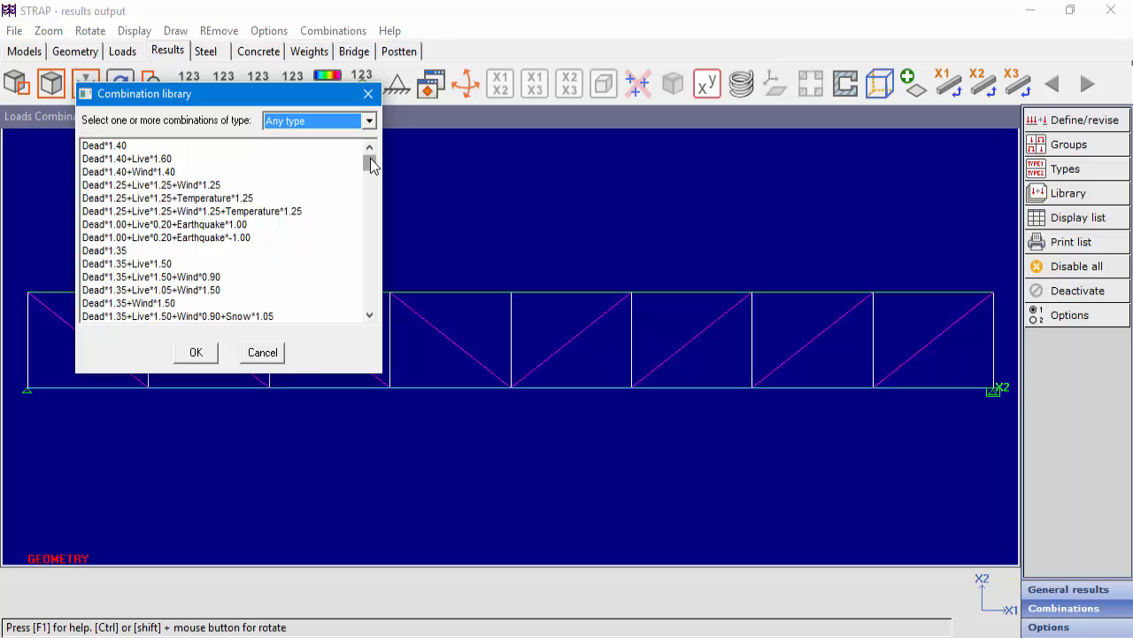
{"action": "mouse_move", "coordinate": [371, 162]}
{"action": "left_mouse_down"}
{"action": "mouse_move", "coordinate": [369, 204]}
{"action": "mouse_move", "coordinate": [370, 161]}
{"action": "left_mouse_up"}
{"action": "left_click", "coordinate": [264, 354]}
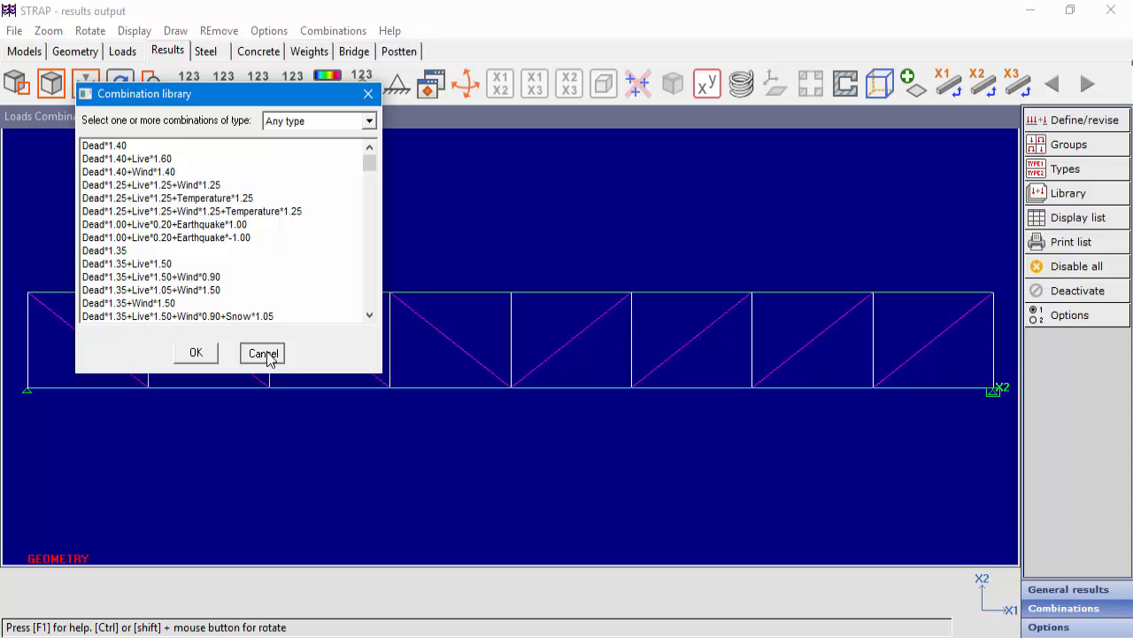
{"action": "left_click", "coordinate": [264, 354]}
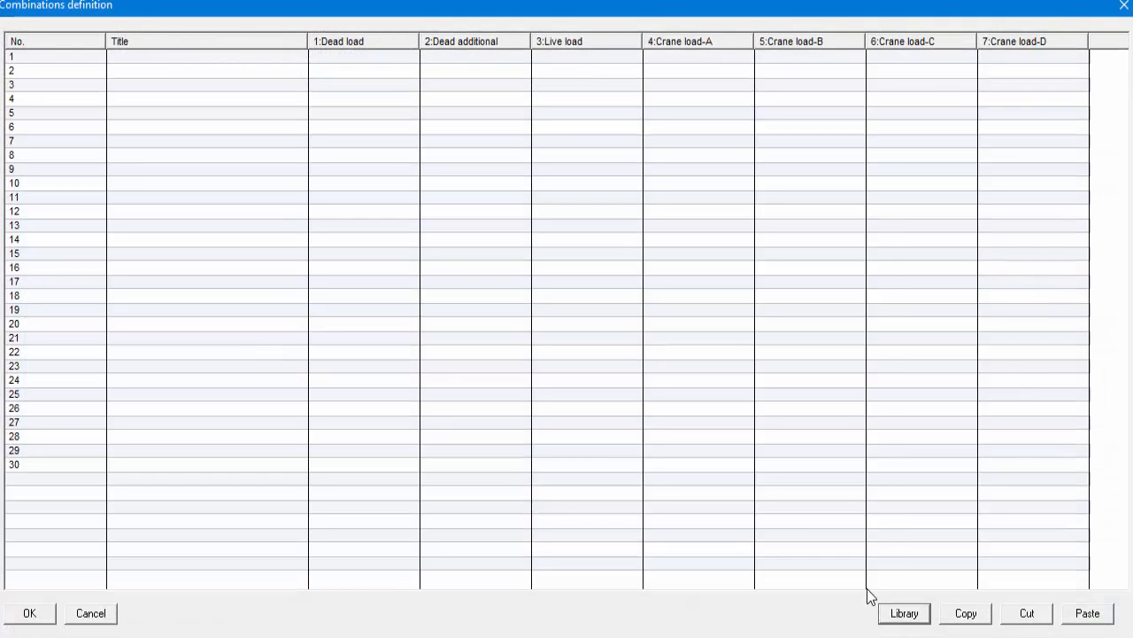
{"action": "left_click", "coordinate": [100, 614]}
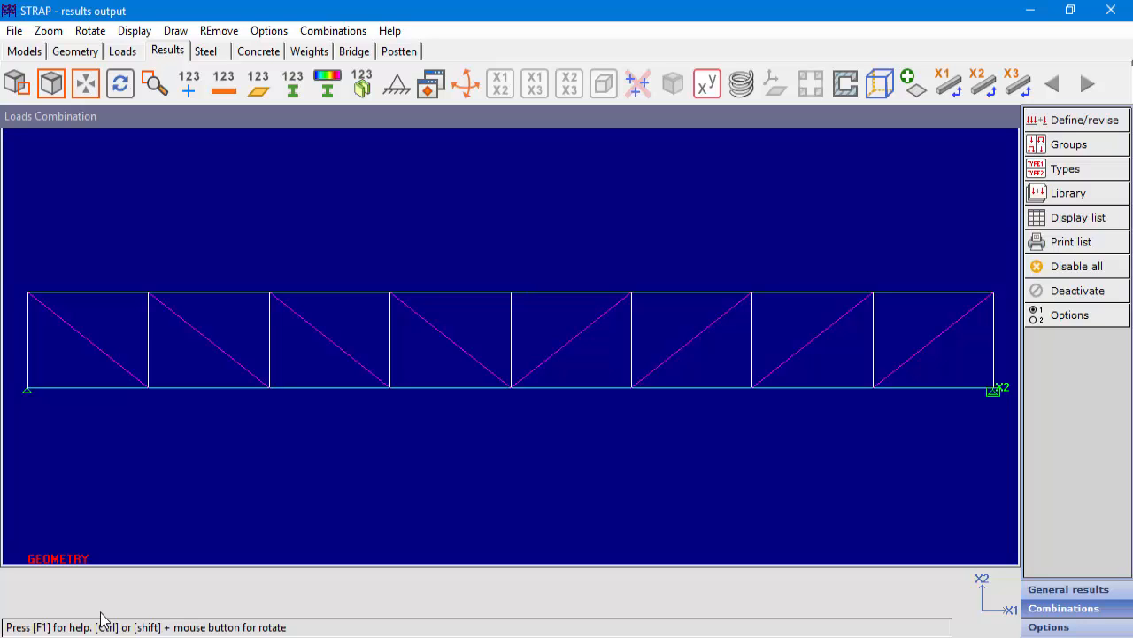
Add a load group named Dead containing Dead load and Dead additional, including the sum of all its loads in the combination.
{"action": "left_click", "coordinate": [1080, 146]}
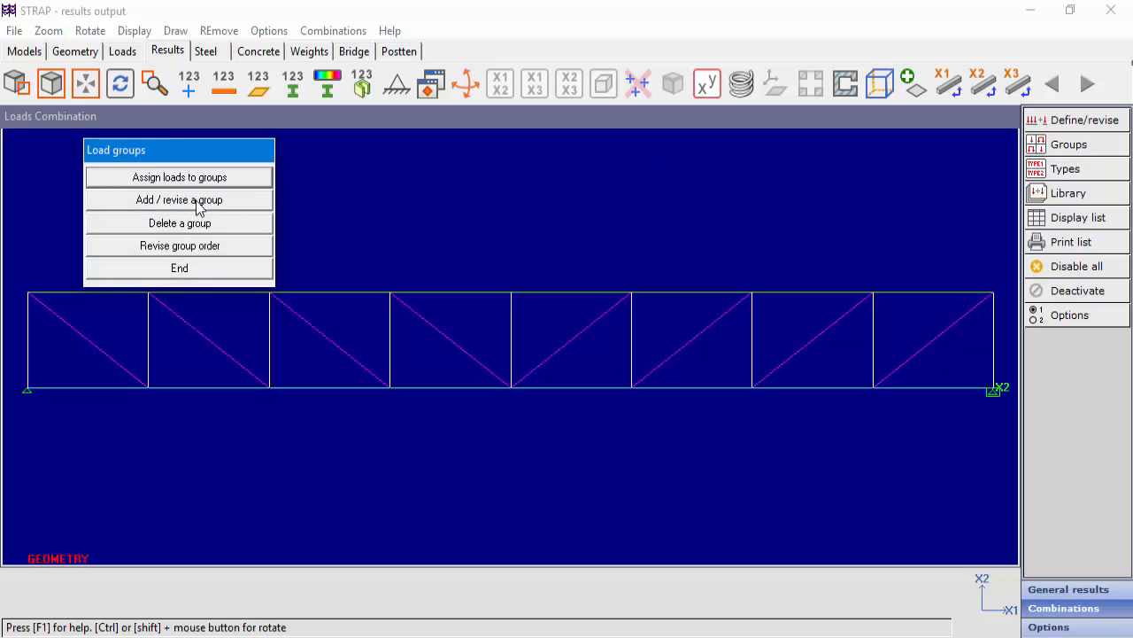
{"action": "left_click", "coordinate": [202, 202]}
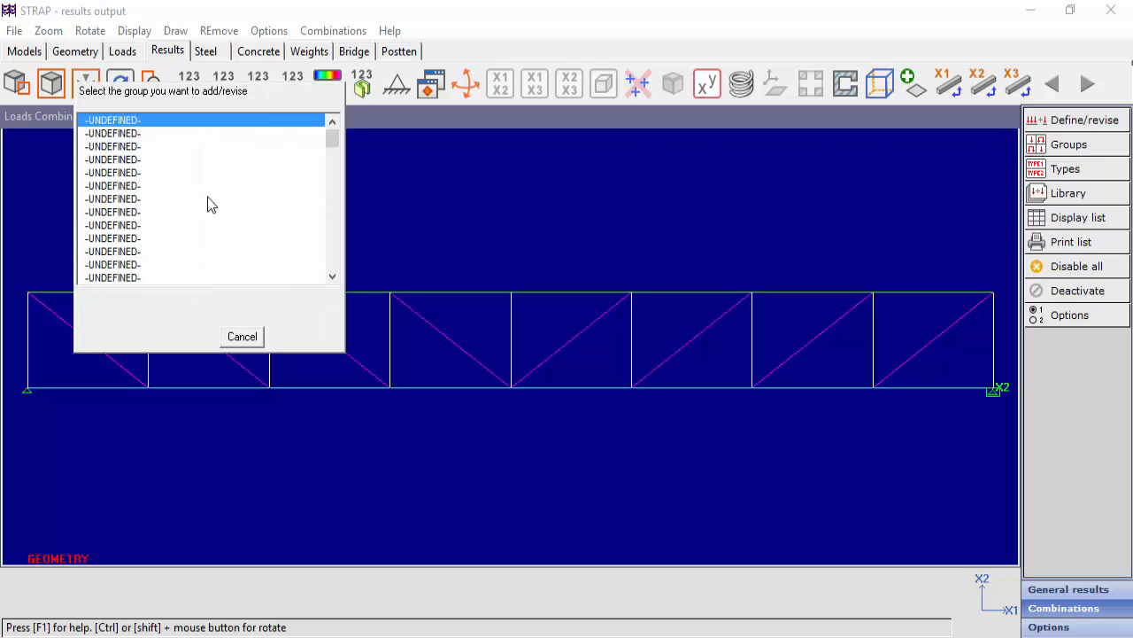
{"action": "double_click", "coordinate": [139, 121]}
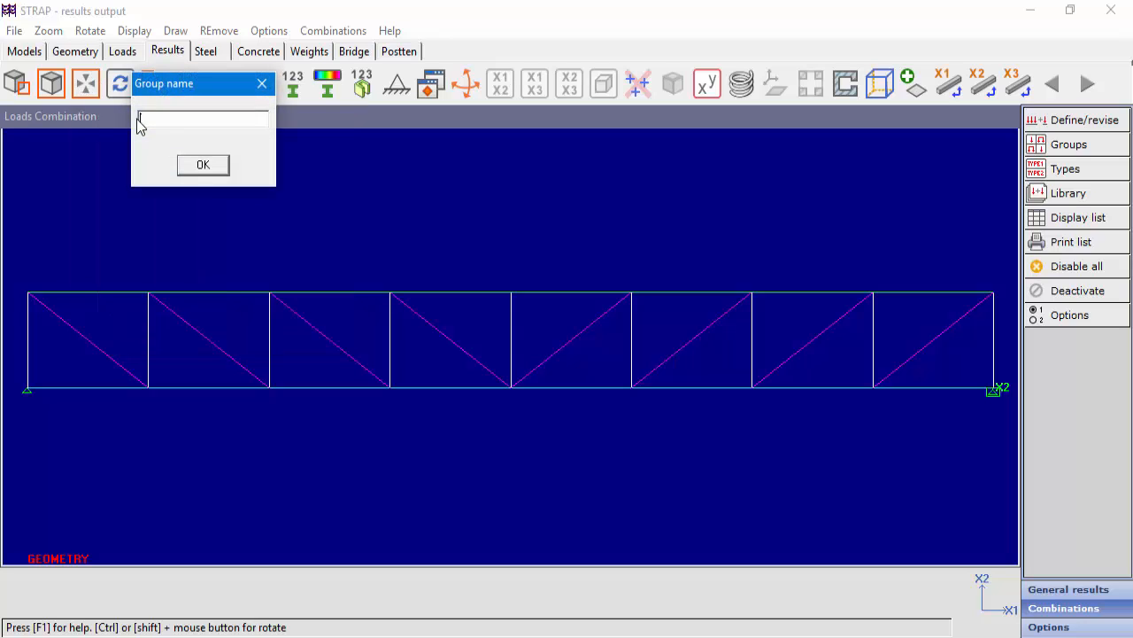
{"action": "type", "text": "Dead"}
{"action": "left_click", "coordinate": [203, 167]}
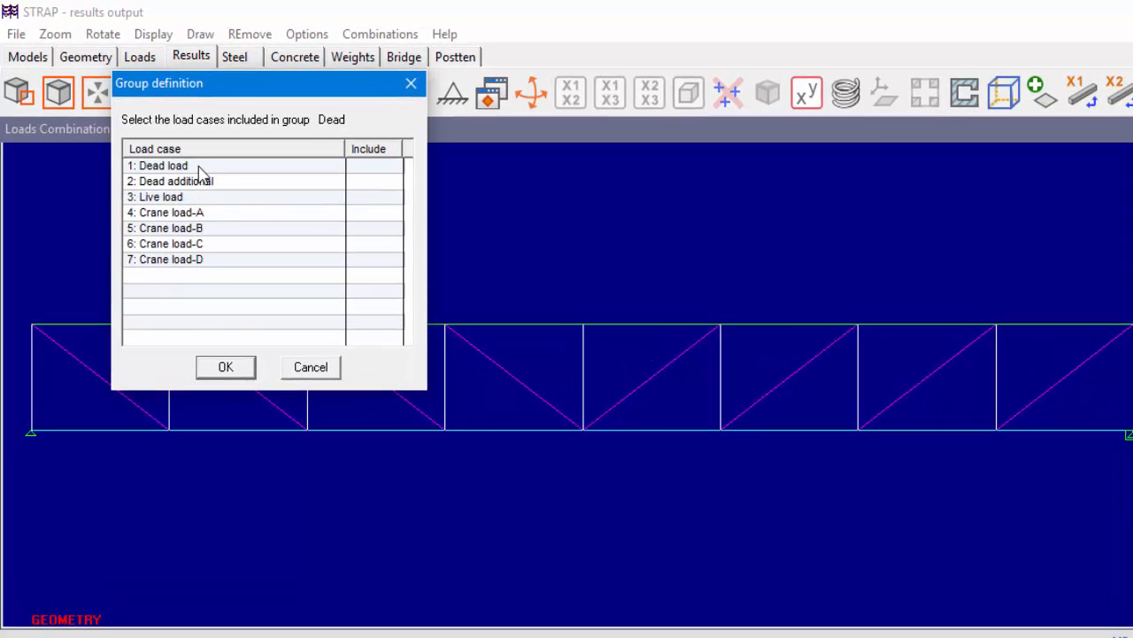
{"action": "left_click", "coordinate": [376, 168]}
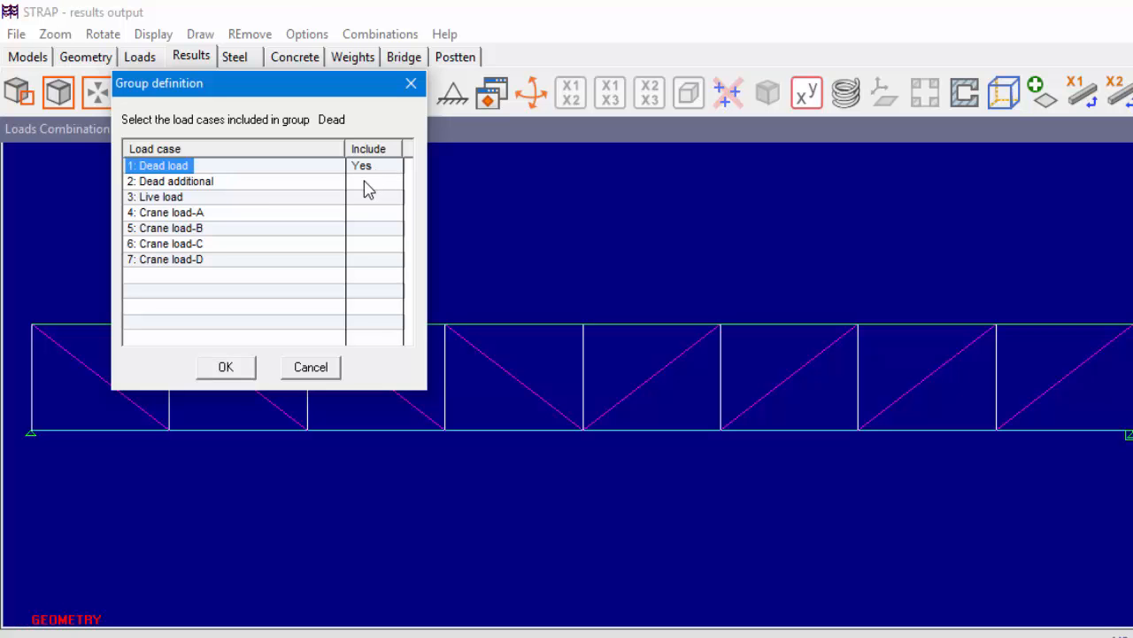
{"action": "left_click", "coordinate": [360, 182]}
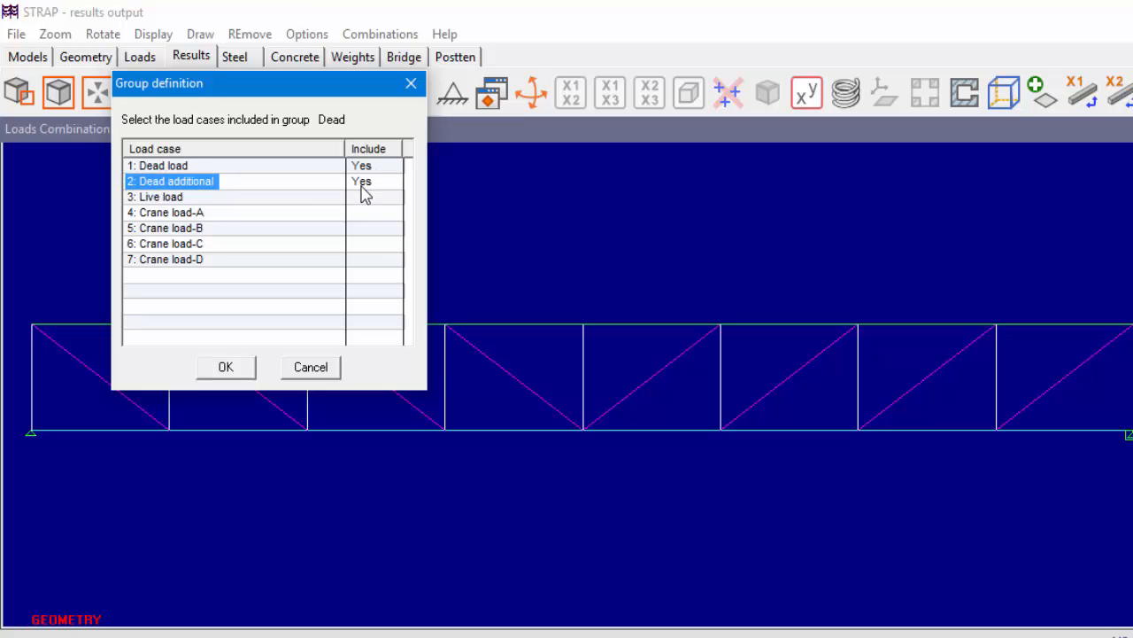
{"action": "left_click", "coordinate": [227, 369]}
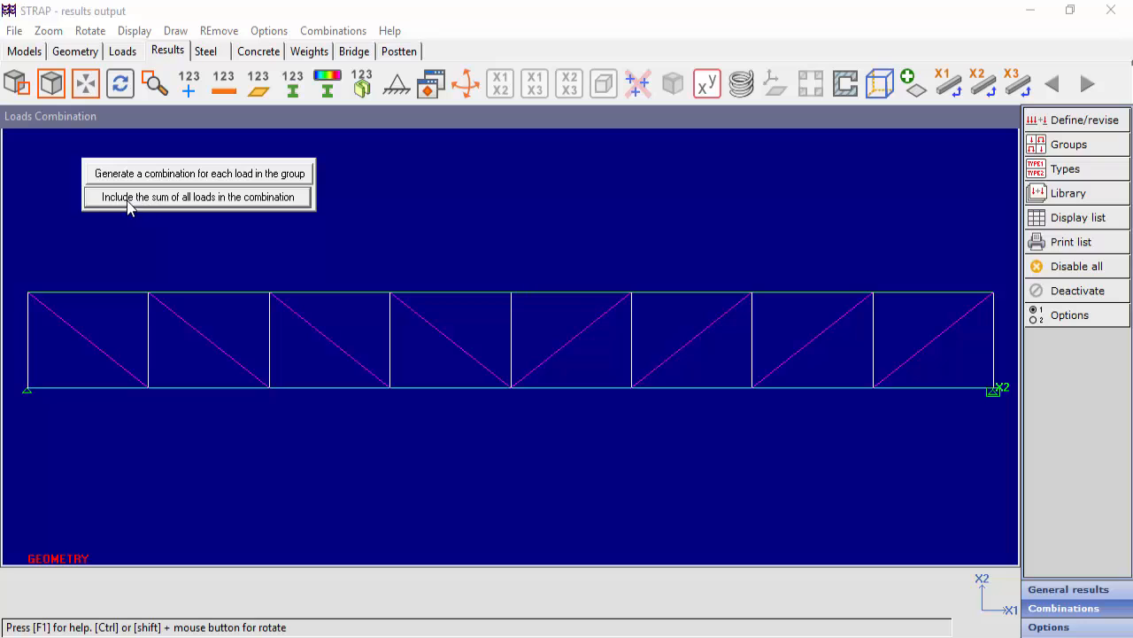
{"action": "left_click", "coordinate": [210, 203]}
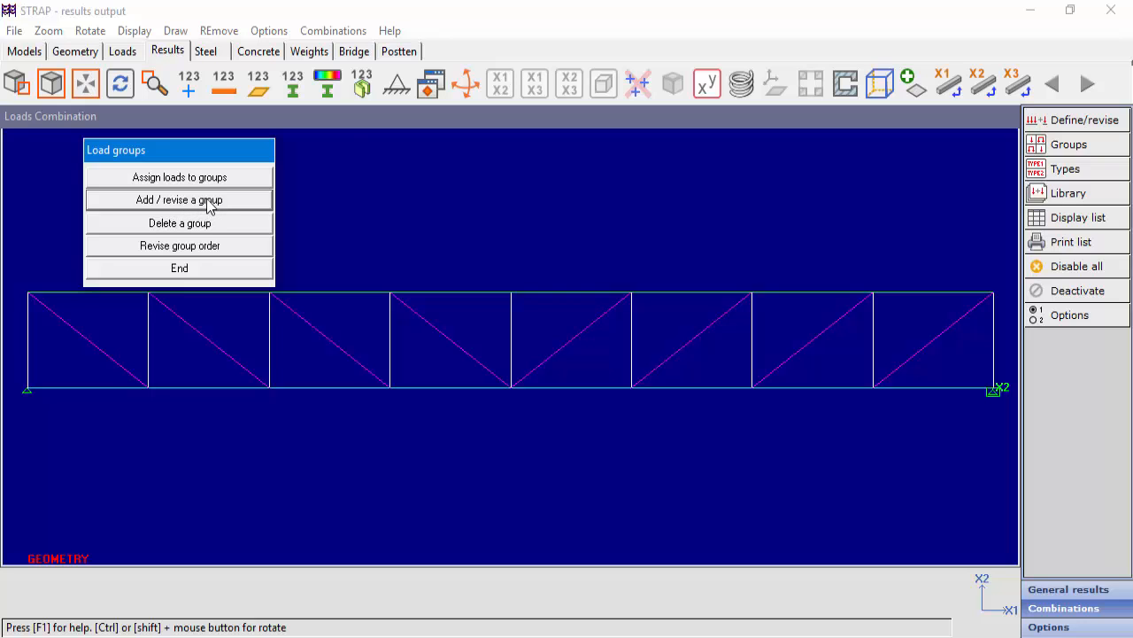
Add a load group named Live containing only the Live load case.
{"action": "left_click", "coordinate": [208, 201]}
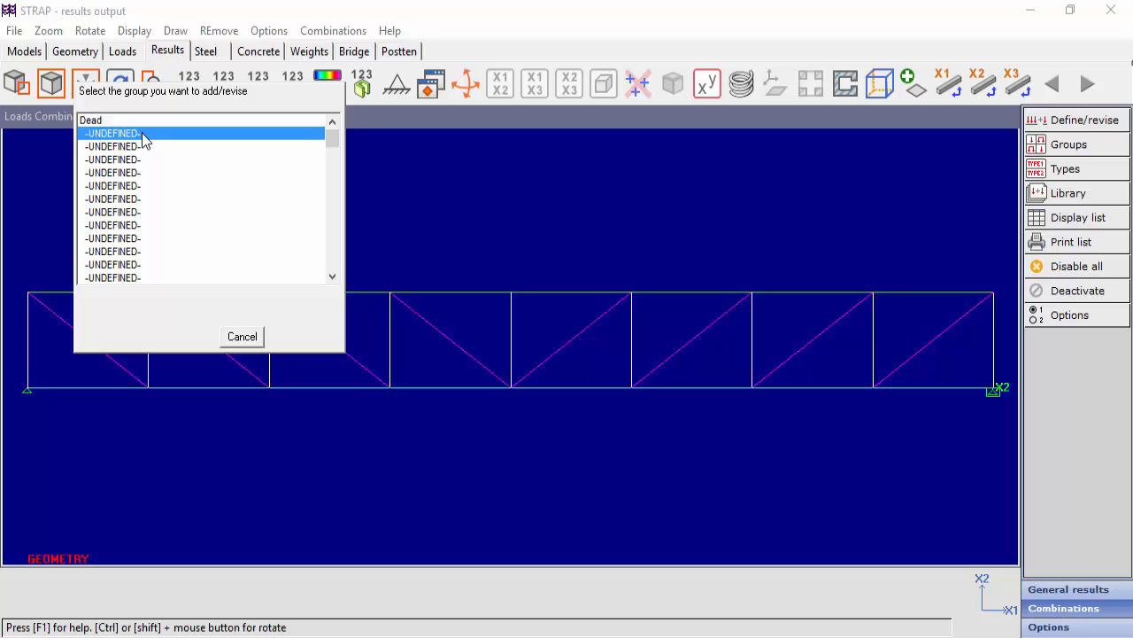
{"action": "left_click", "coordinate": [142, 134]}
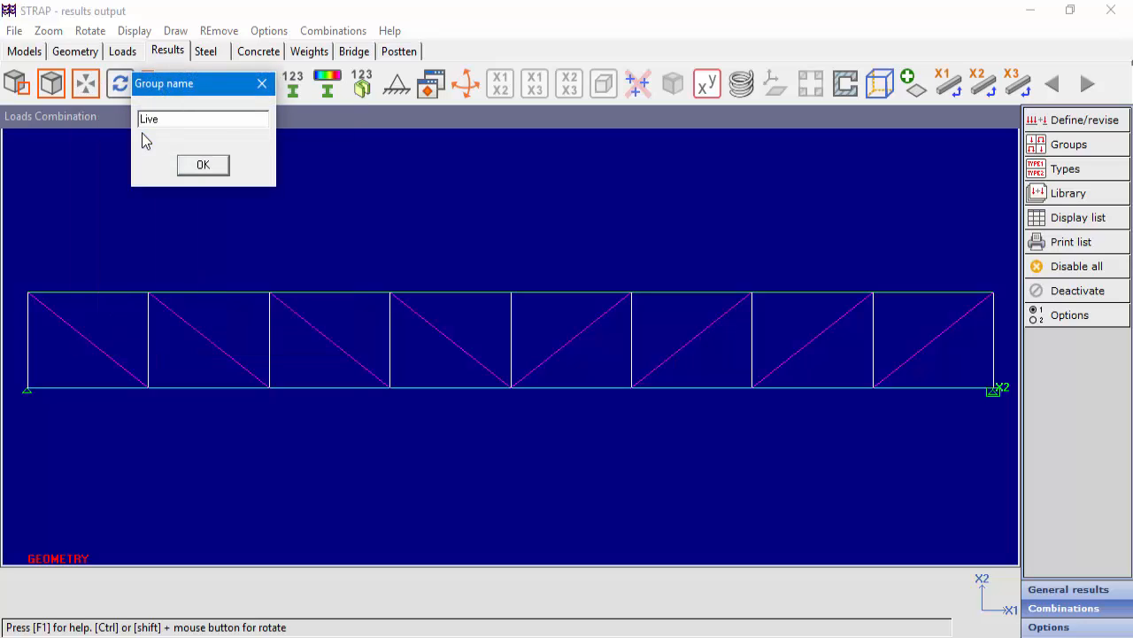
{"action": "left_click", "coordinate": [215, 168]}
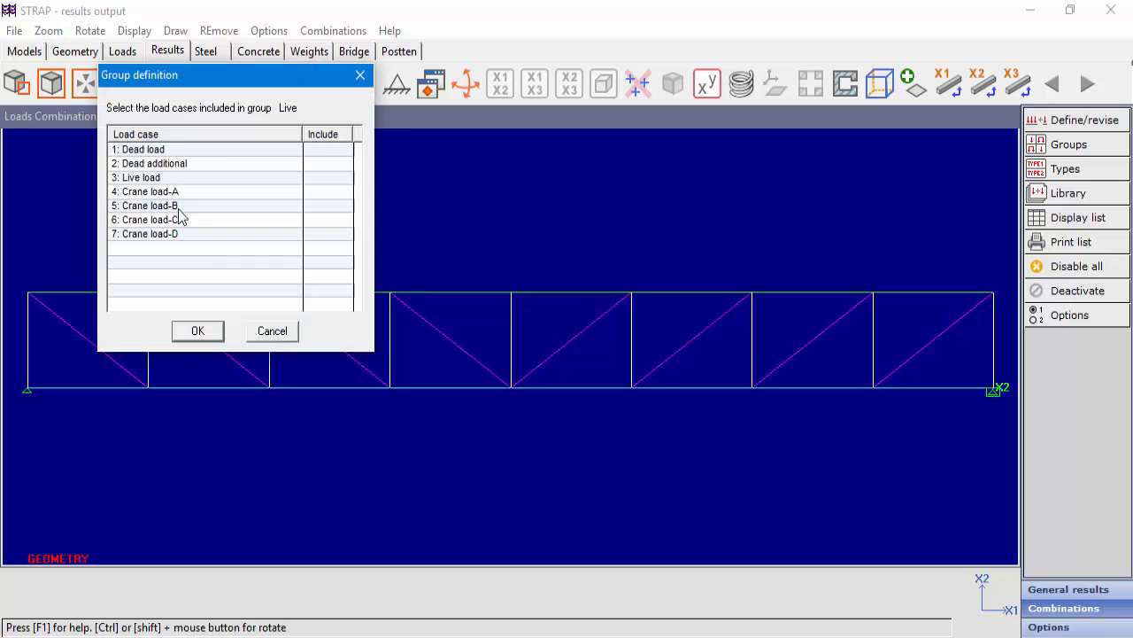
{"action": "left_click", "coordinate": [332, 182]}
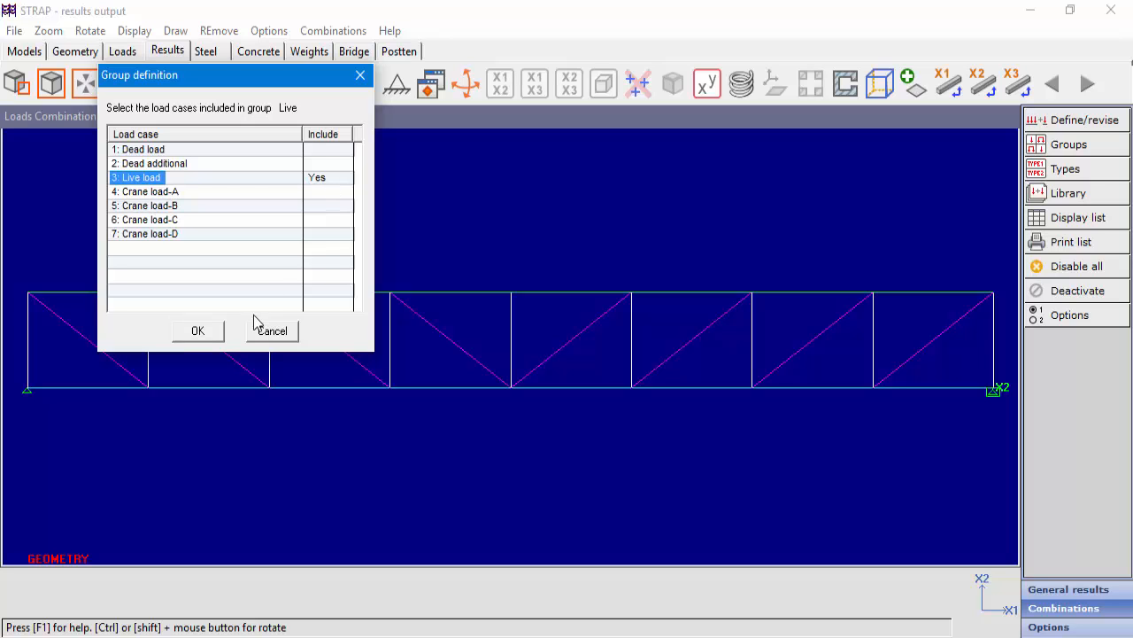
{"action": "left_click", "coordinate": [200, 334]}
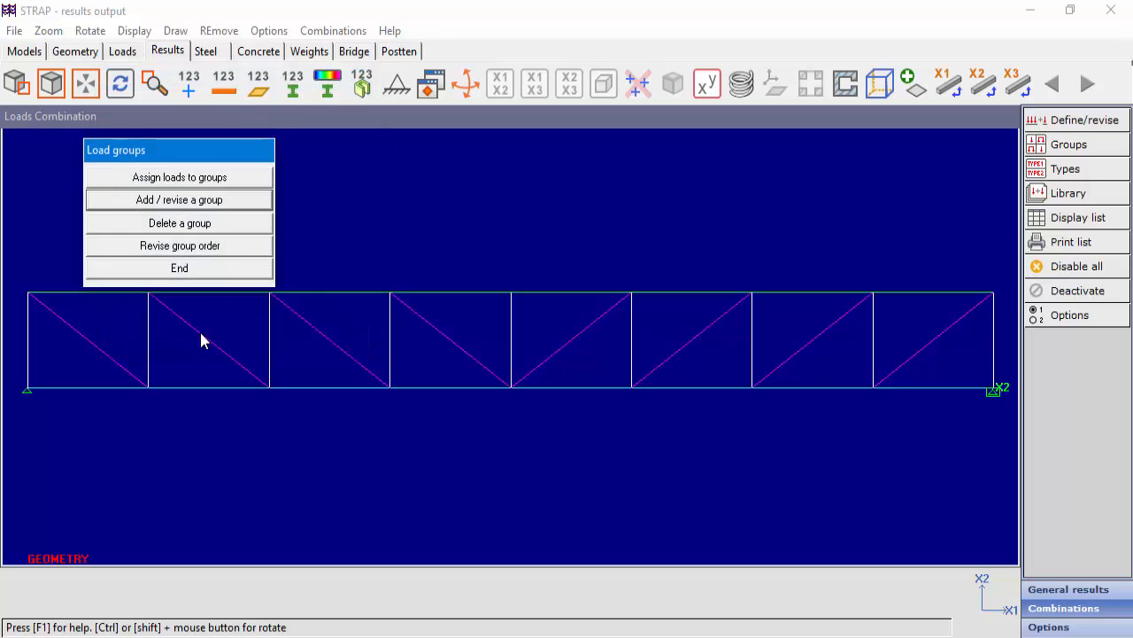
Add a load group named Crane containing Crane load-A to Crane load-D, generating a combination for each load, and finish defining groups.
{"action": "left_click", "coordinate": [180, 202]}
{"action": "double_click", "coordinate": [148, 148]}
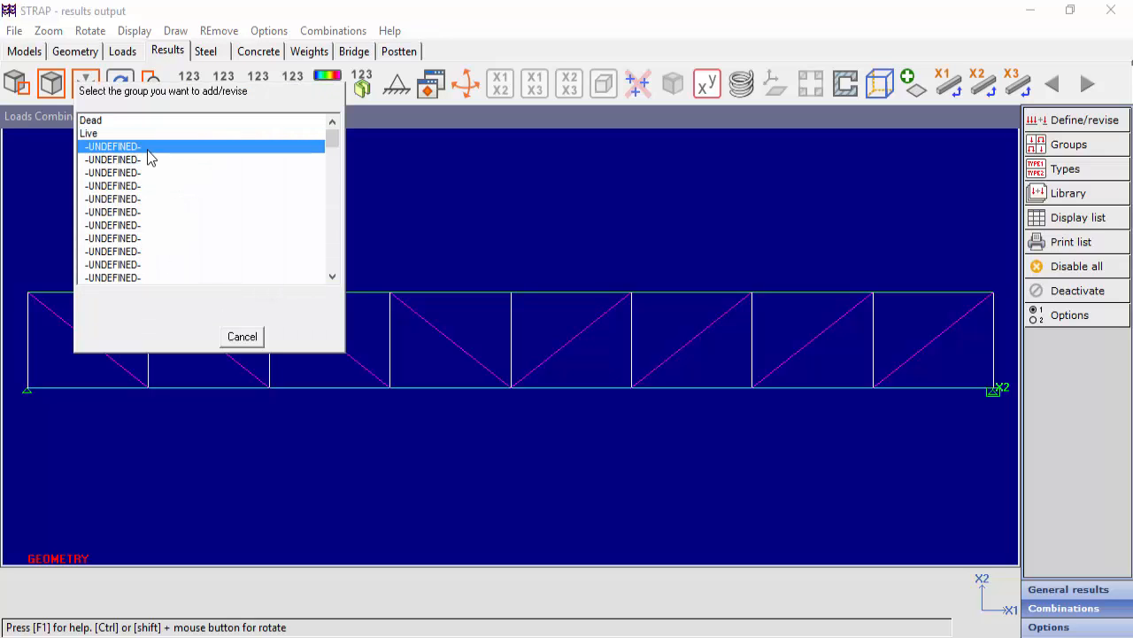
{"action": "type", "text": "Crane"}
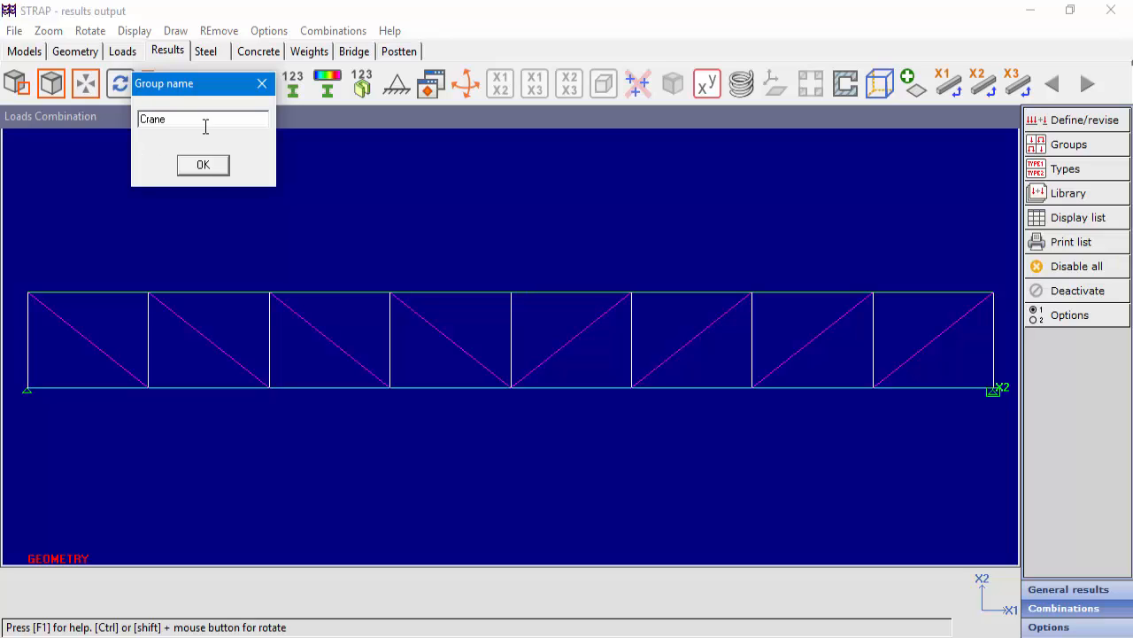
{"action": "left_click", "coordinate": [209, 171]}
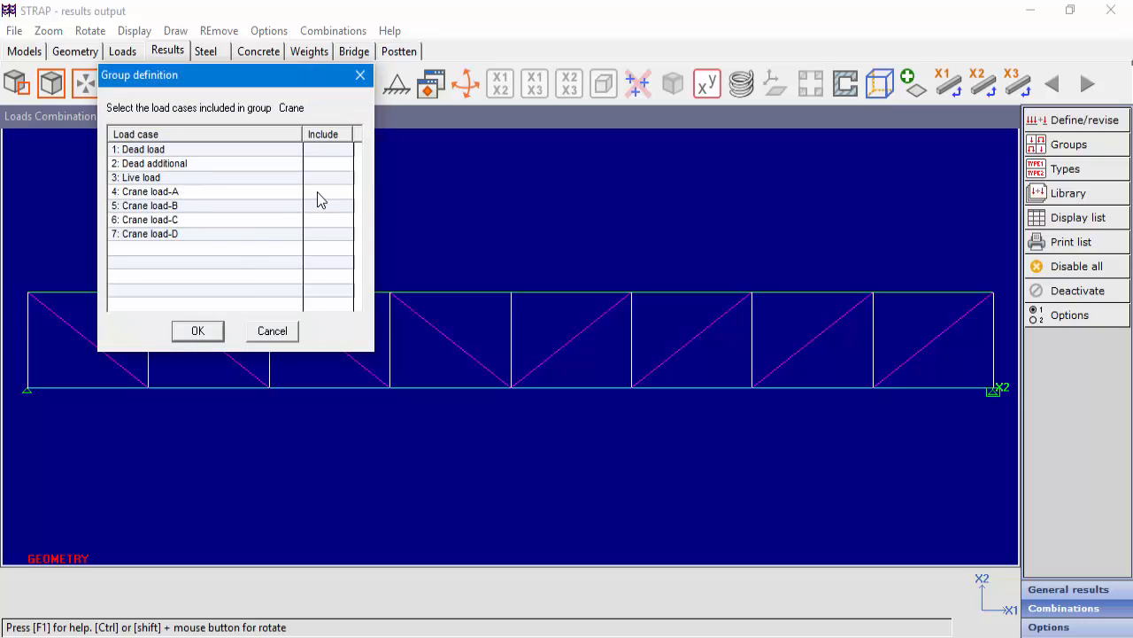
{"action": "left_click", "coordinate": [318, 195]}
{"action": "left_click", "coordinate": [317, 207]}
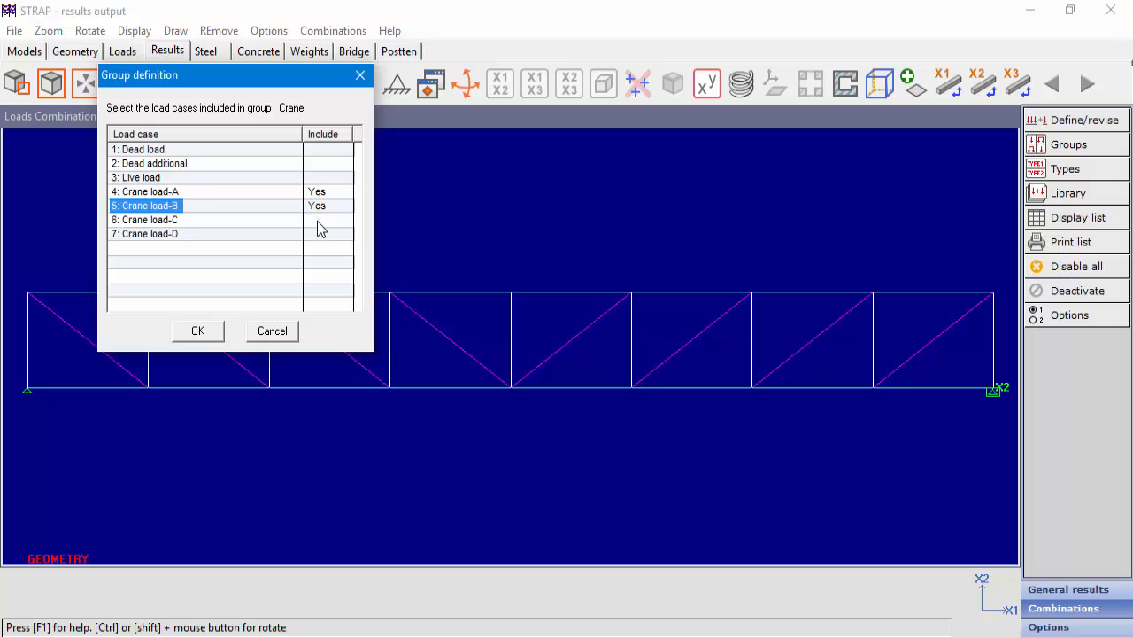
{"action": "left_click", "coordinate": [318, 221]}
{"action": "left_click", "coordinate": [318, 235]}
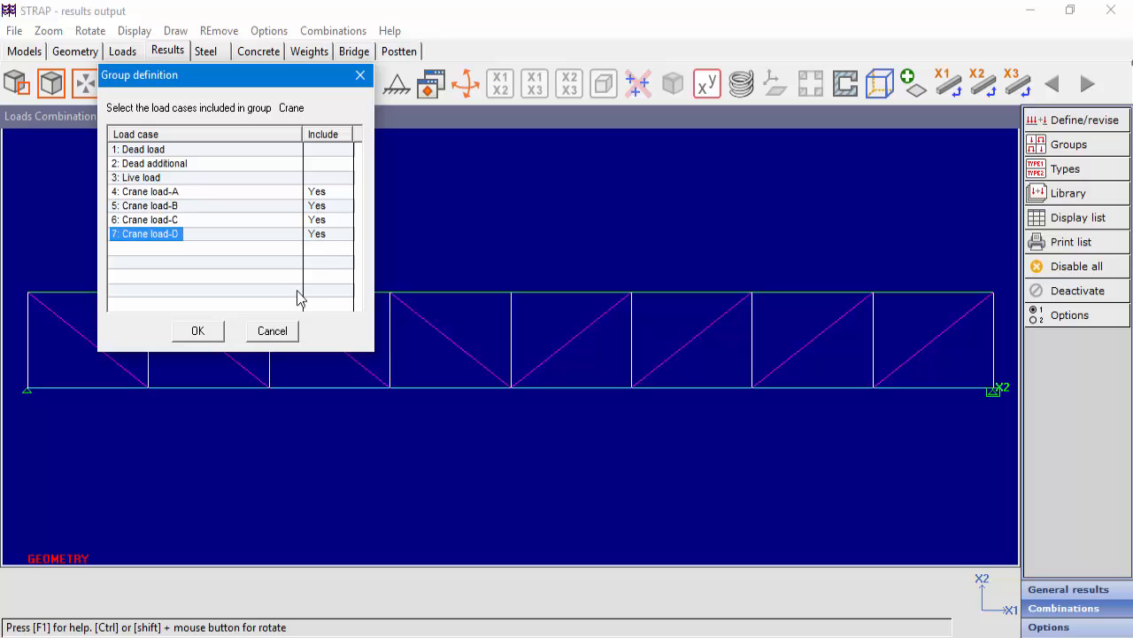
{"action": "left_click", "coordinate": [196, 335]}
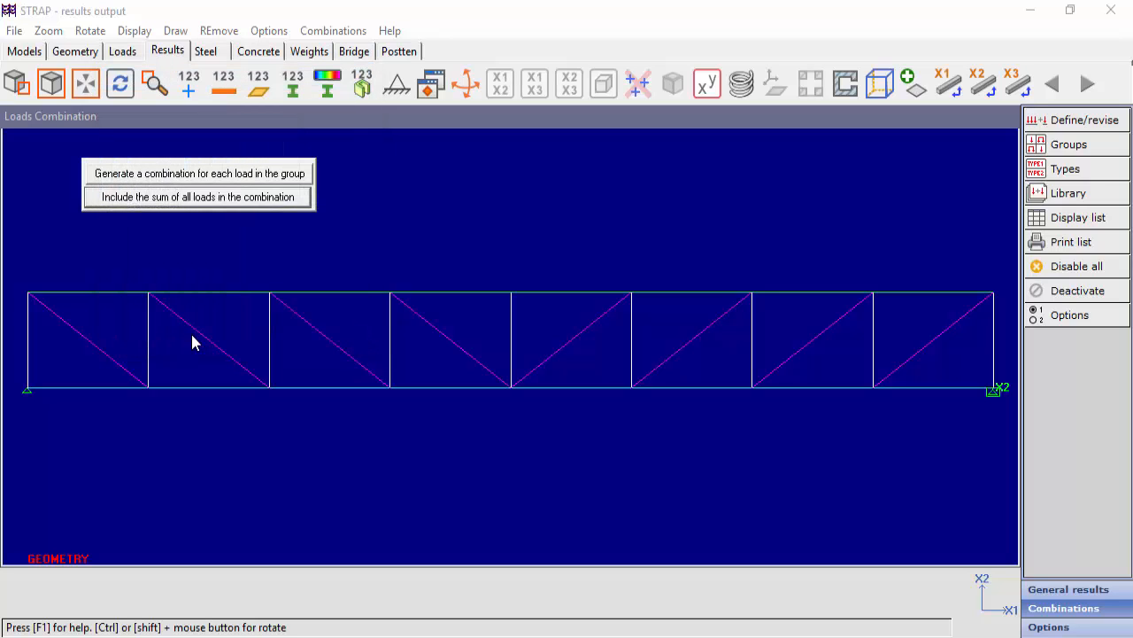
{"action": "left_click", "coordinate": [251, 181]}
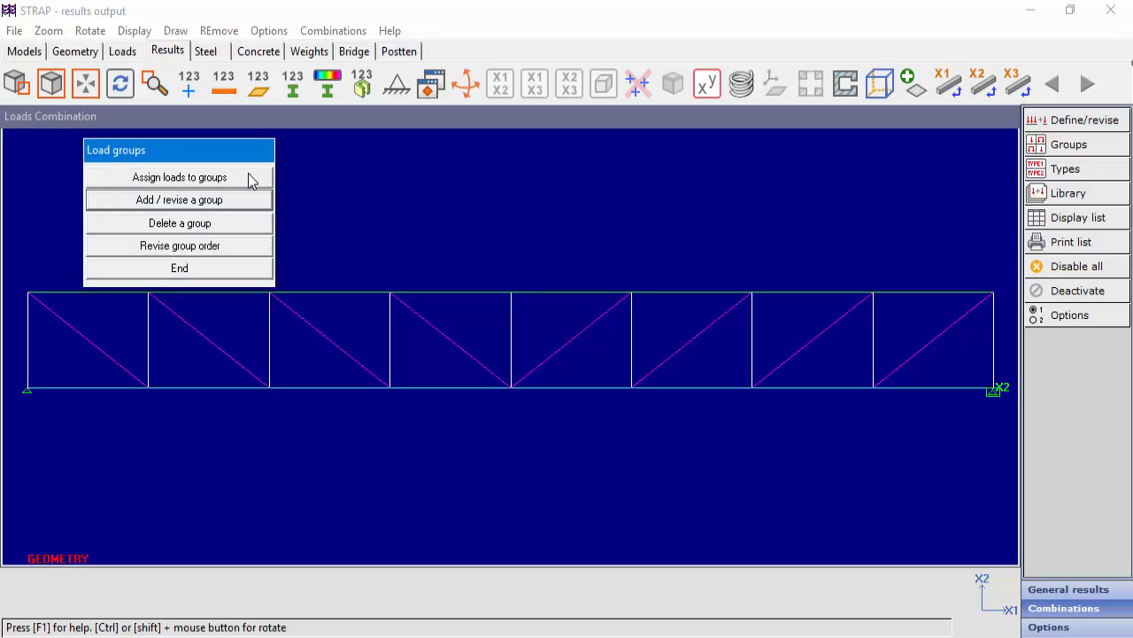
{"action": "left_click", "coordinate": [181, 269]}
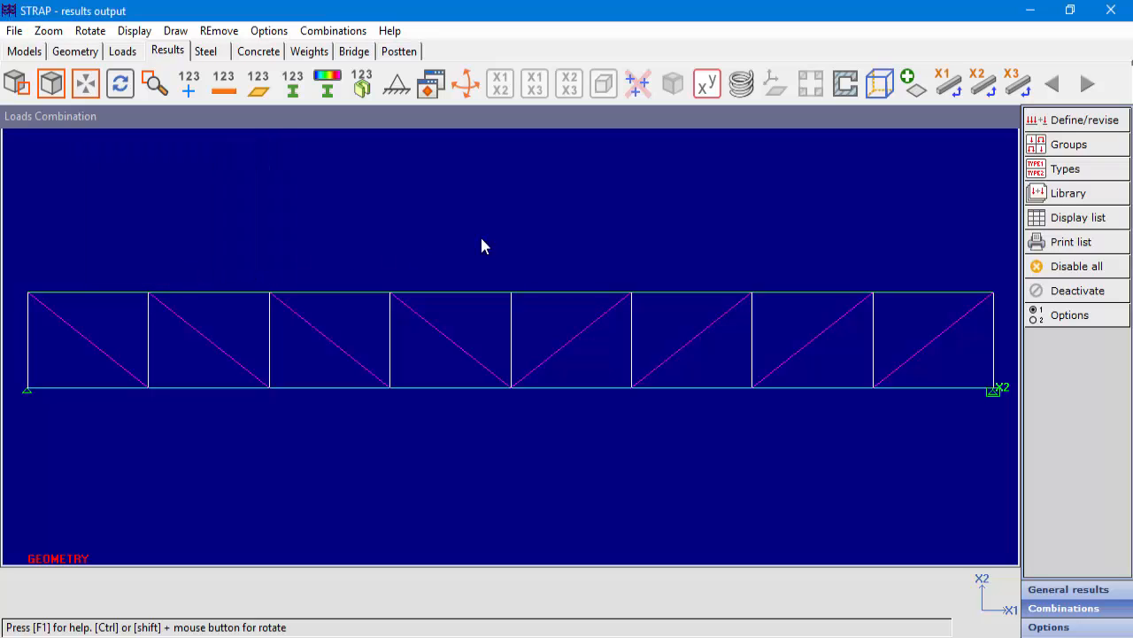
Define combination 1 with factors 1.4 for the Dead group, 1.6 for the Live group and 1.6 for the Crane group.
{"action": "left_click", "coordinate": [1082, 120]}
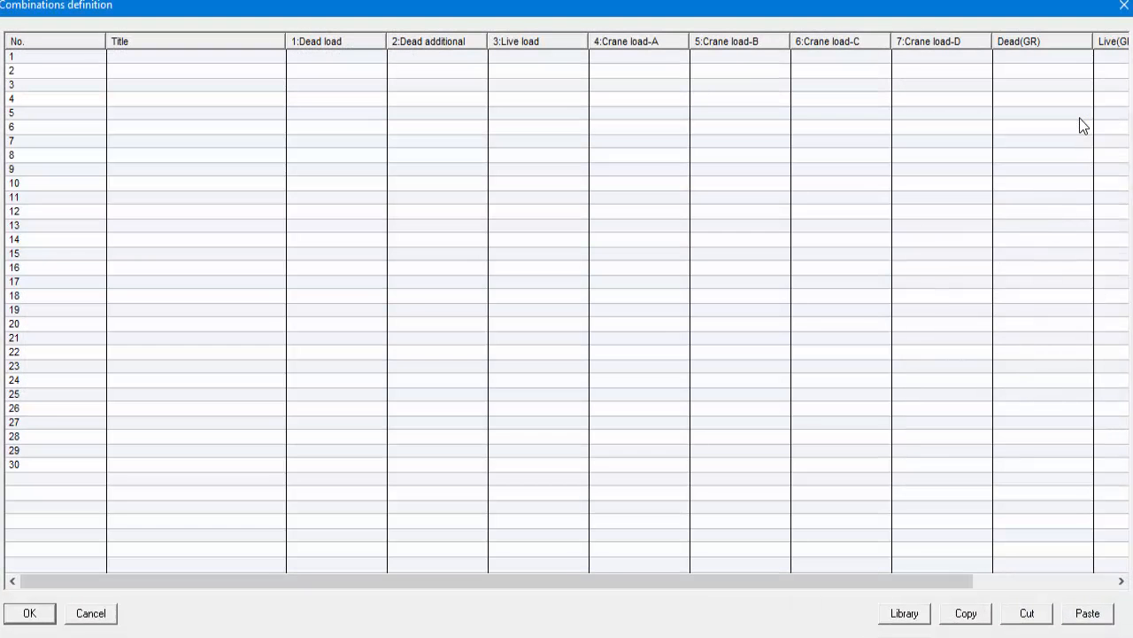
{"action": "left_click_drag", "start_coordinate": [741, 582], "coordinate": [936, 587]}
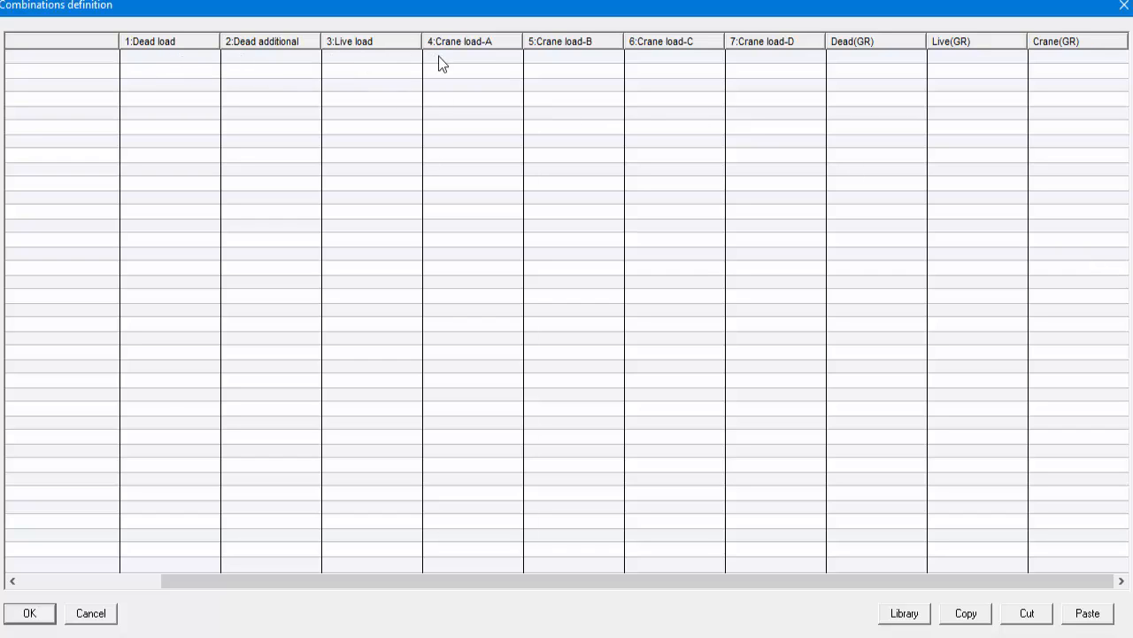
{"action": "left_click", "coordinate": [848, 56]}
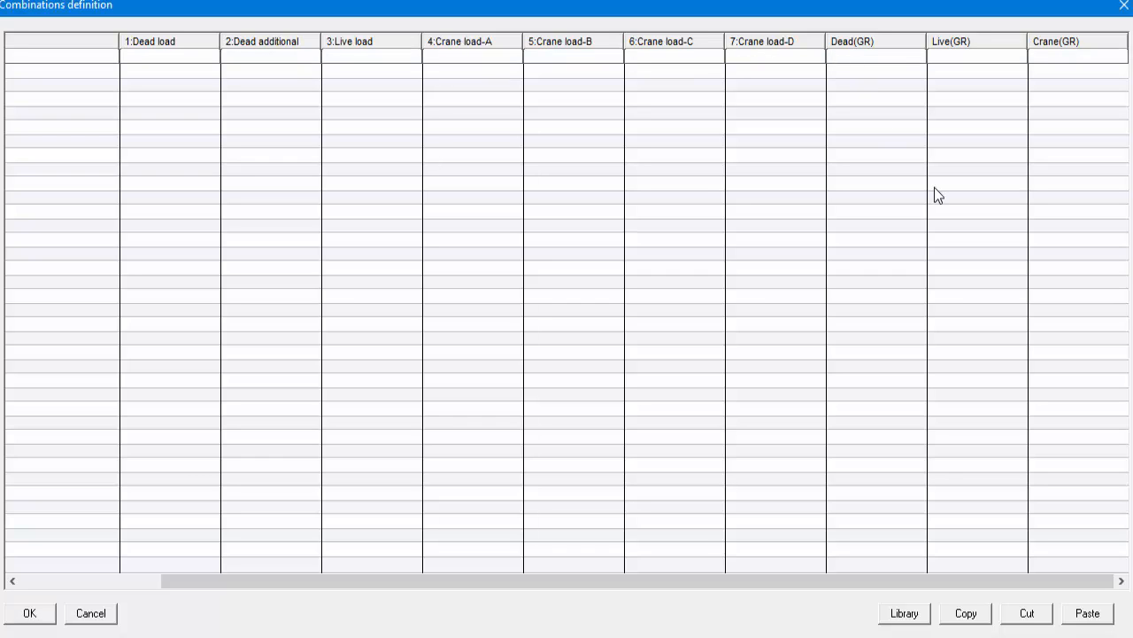
{"action": "type", "text": "1.4"}
{"action": "type", "text": "1.6"}
{"action": "type", "text": "1.6"}
{"action": "left_click", "coordinate": [32, 617]}
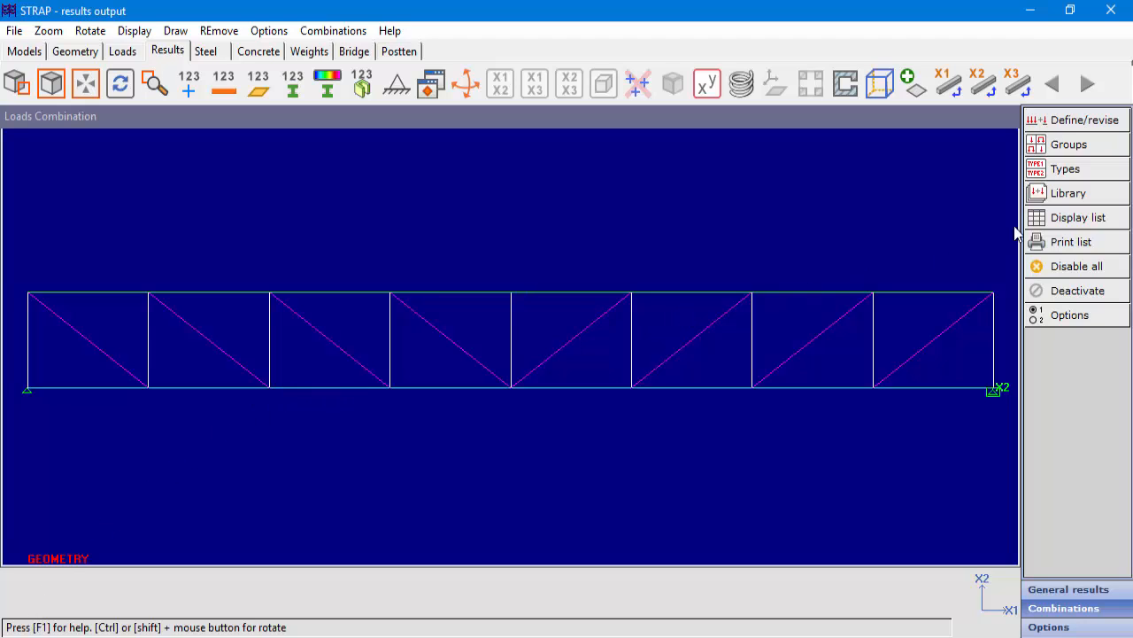
Display the combinations table to check the generated combinations, and close it.
{"action": "left_click", "coordinate": [1098, 221]}
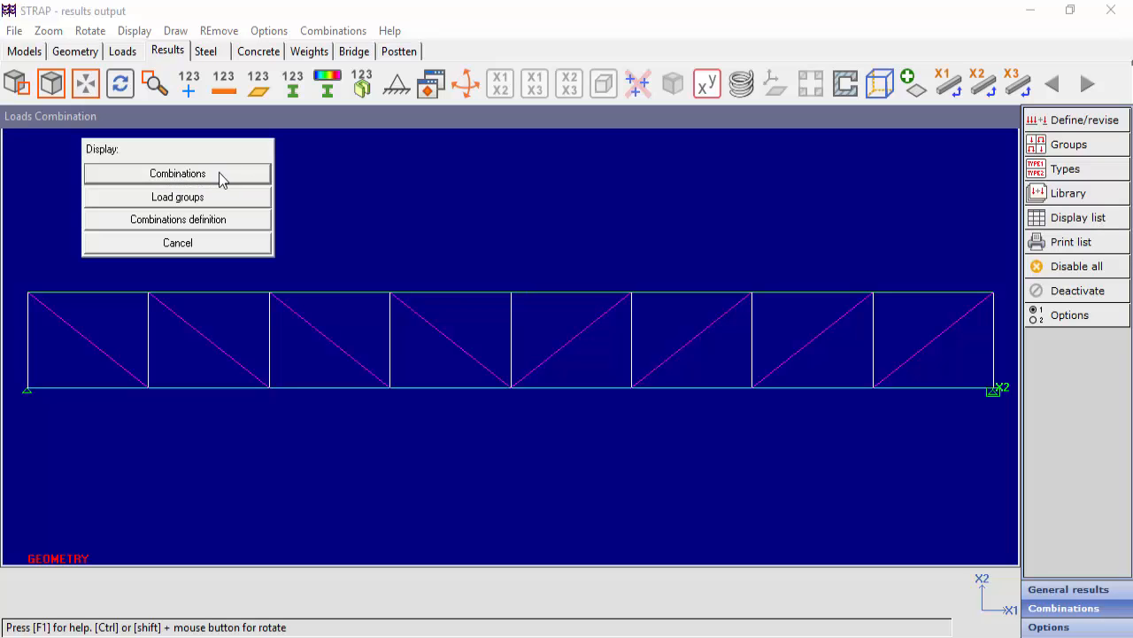
{"action": "left_click", "coordinate": [219, 172]}
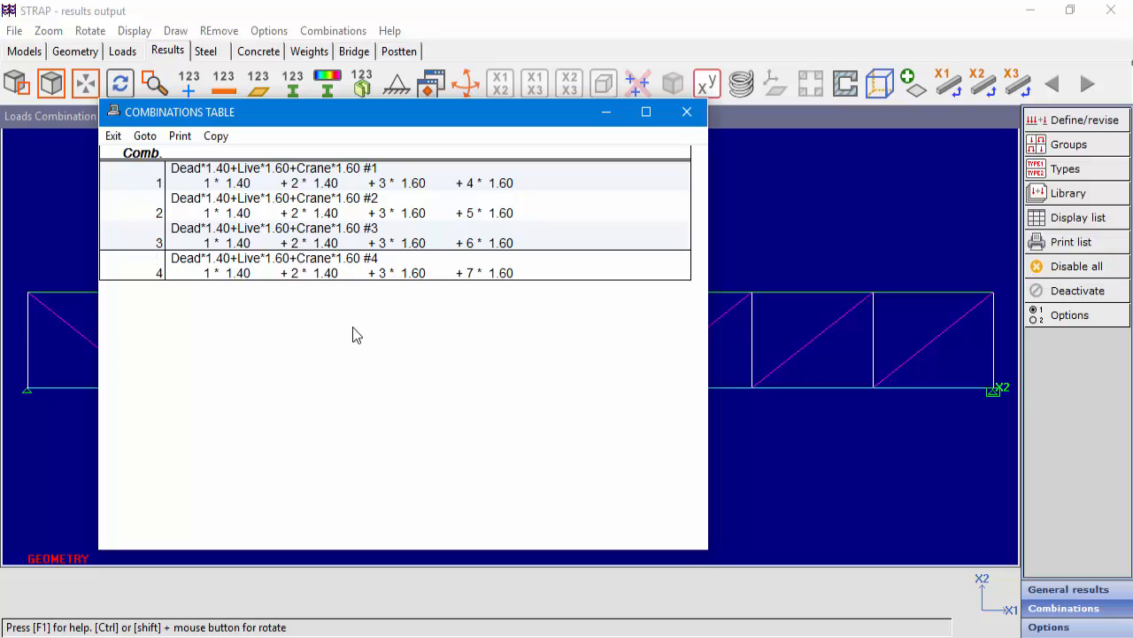
{"action": "left_click", "coordinate": [113, 135]}
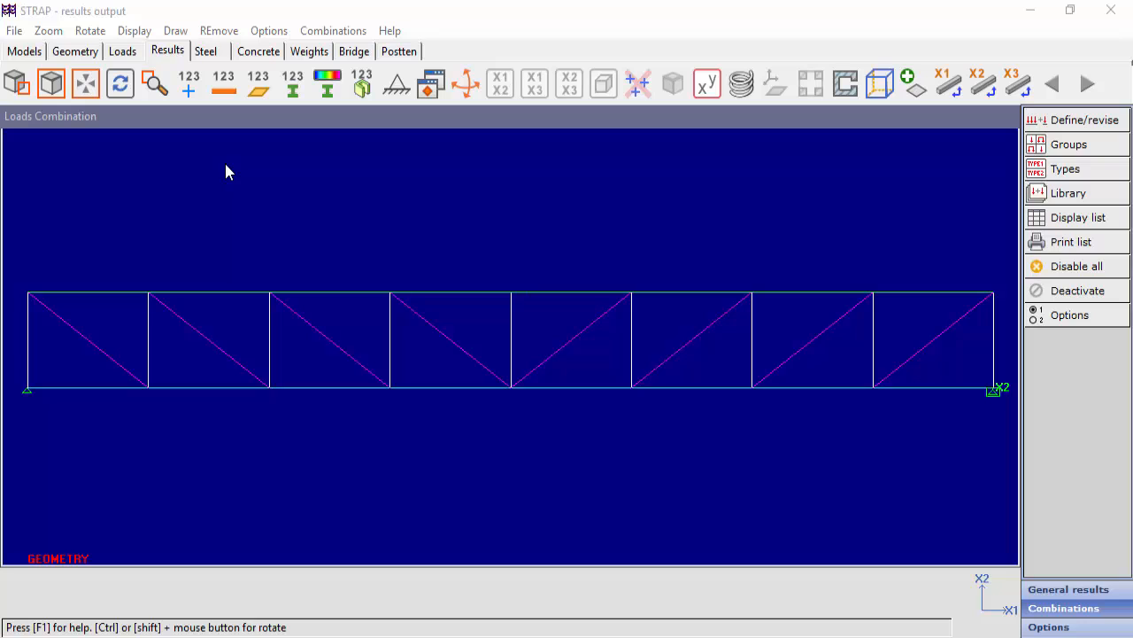
Insert the Dead*1.40+Live*1.60+Crane*1.60 combination into the user library and leave the library options.
{"action": "left_click", "coordinate": [1071, 194]}
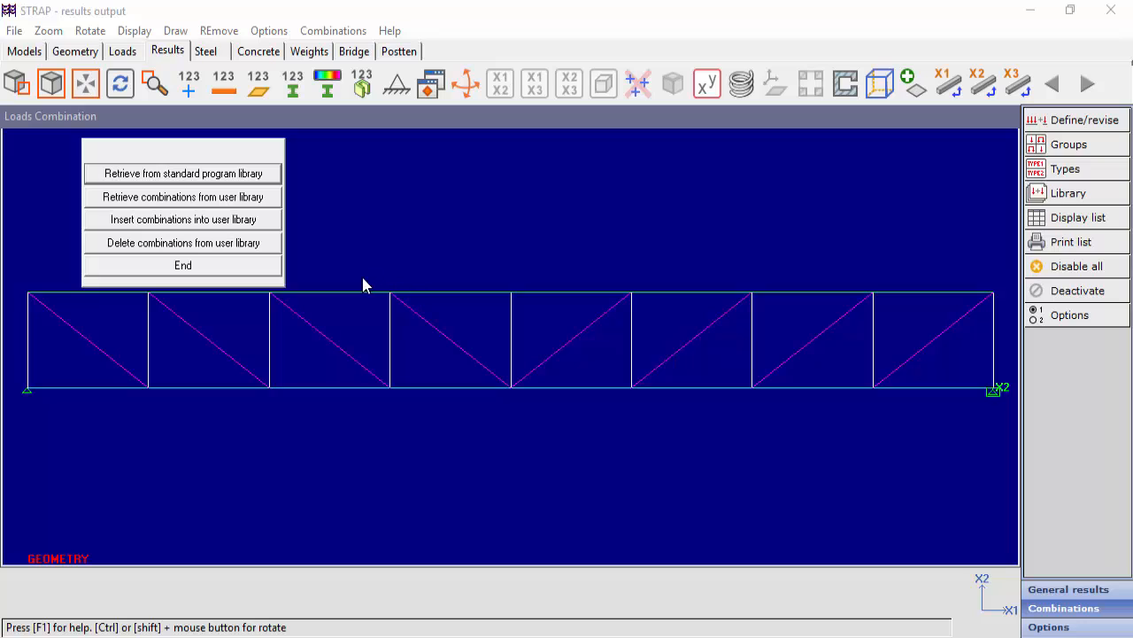
{"action": "left_click", "coordinate": [232, 220]}
{"action": "left_click", "coordinate": [320, 127]}
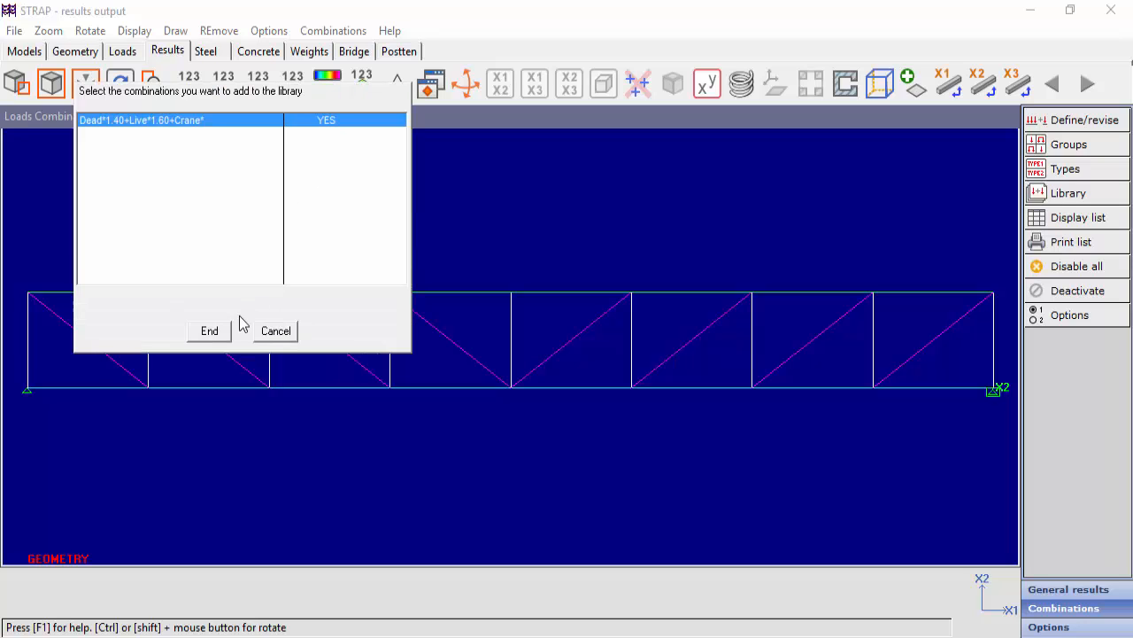
{"action": "left_click", "coordinate": [212, 336]}
{"action": "left_click", "coordinate": [212, 335]}
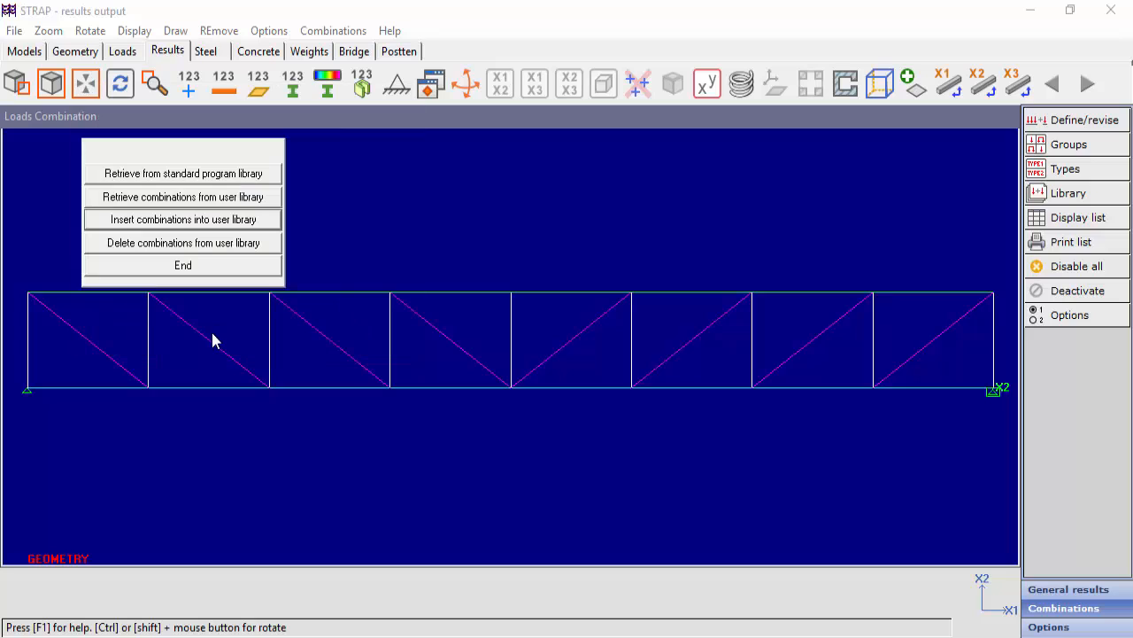
{"action": "left_click", "coordinate": [206, 268]}
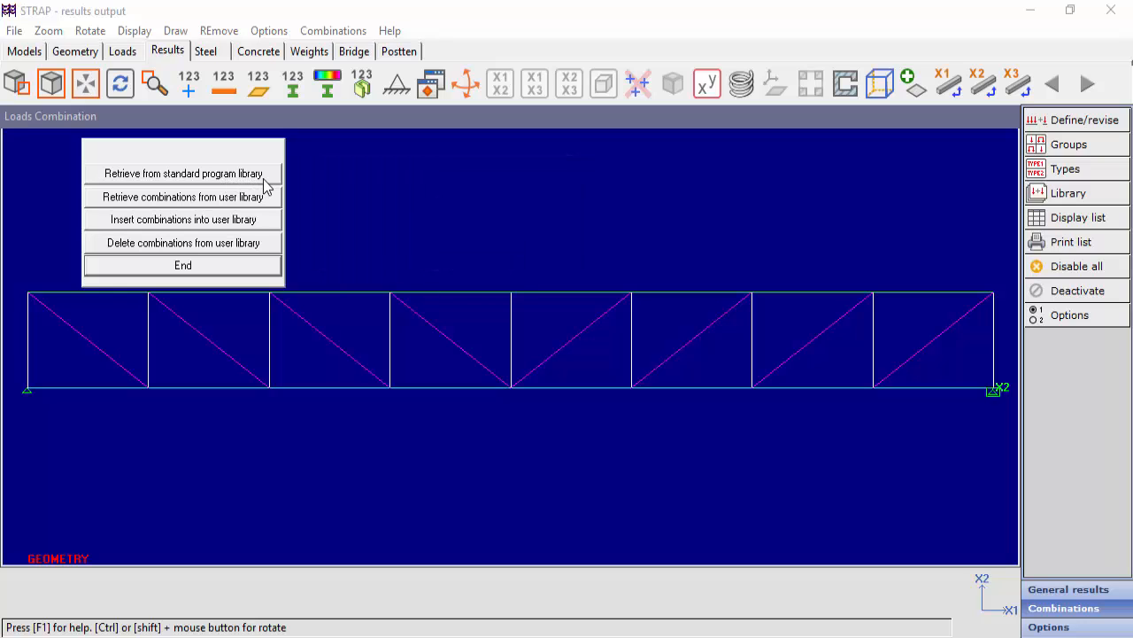
{"action": "left_click", "coordinate": [245, 264]}
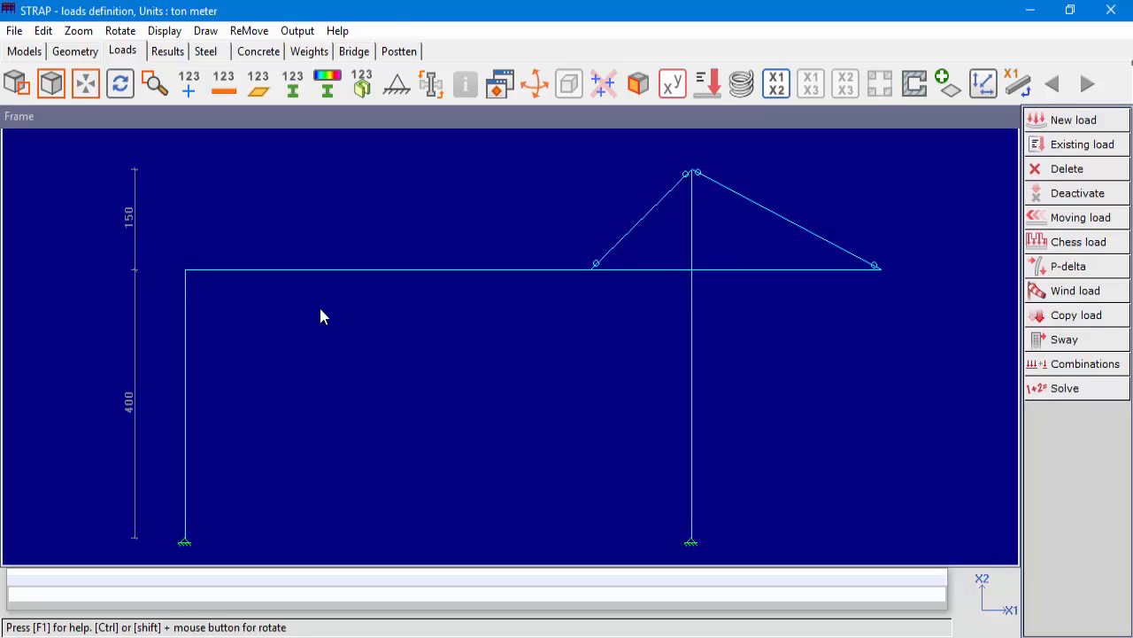
View load case 3, Lift1 #1, on the Frame model and end the load case.
{"action": "left_click", "coordinate": [1067, 144]}
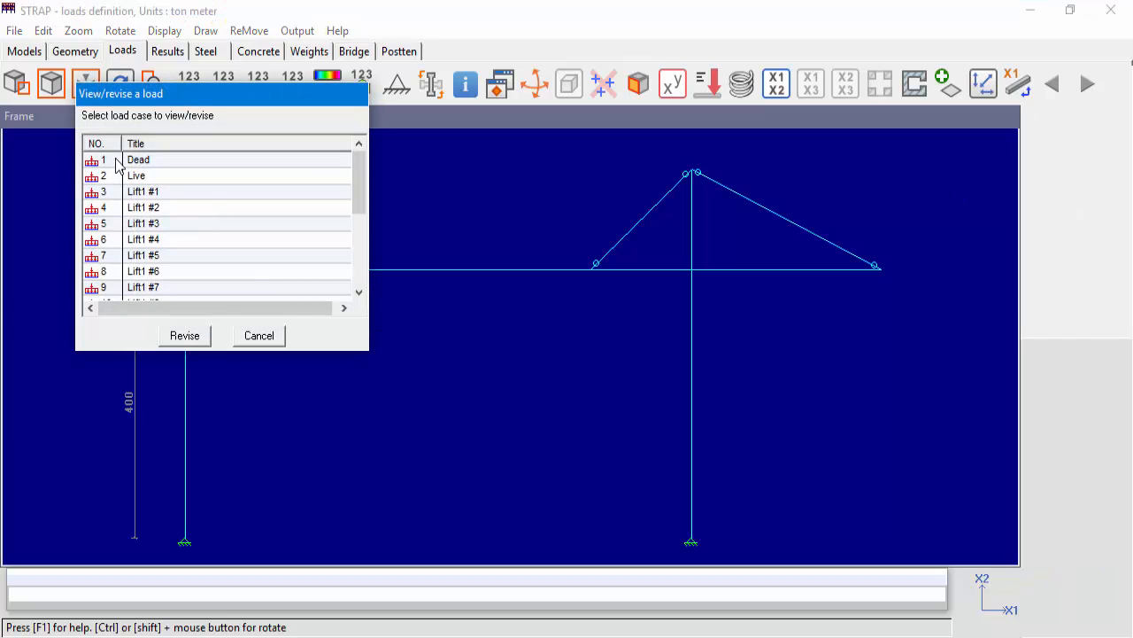
{"action": "mouse_move", "coordinate": [360, 172]}
{"action": "left_mouse_down"}
{"action": "mouse_move", "coordinate": [360, 265]}
{"action": "mouse_move", "coordinate": [358, 172]}
{"action": "left_mouse_up"}
{"action": "left_click", "coordinate": [192, 177]}
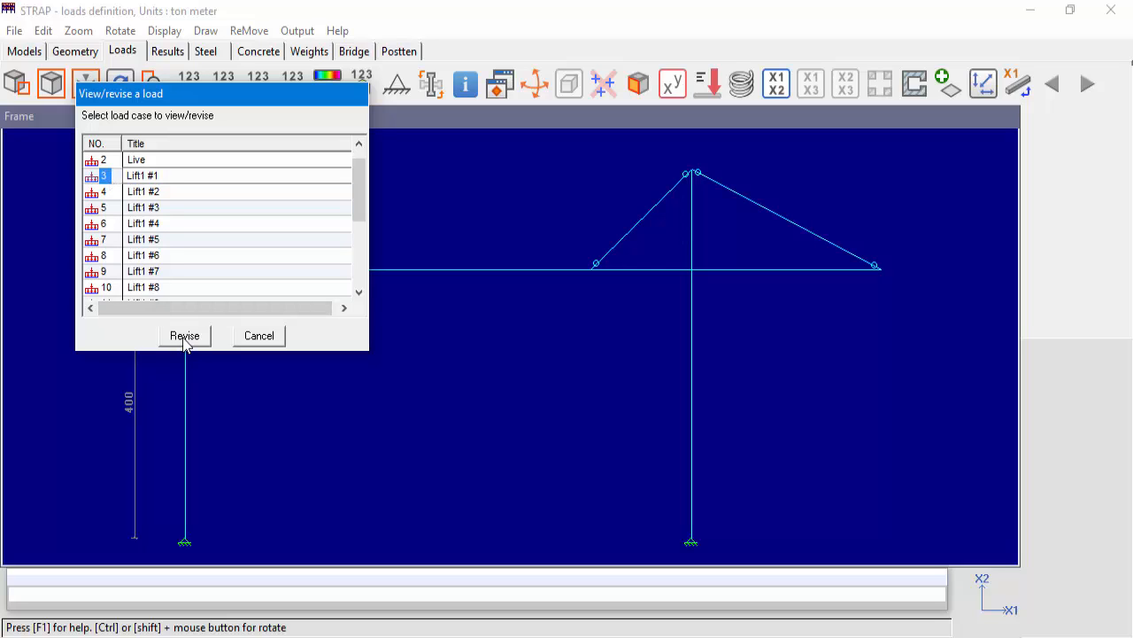
{"action": "left_click", "coordinate": [185, 337]}
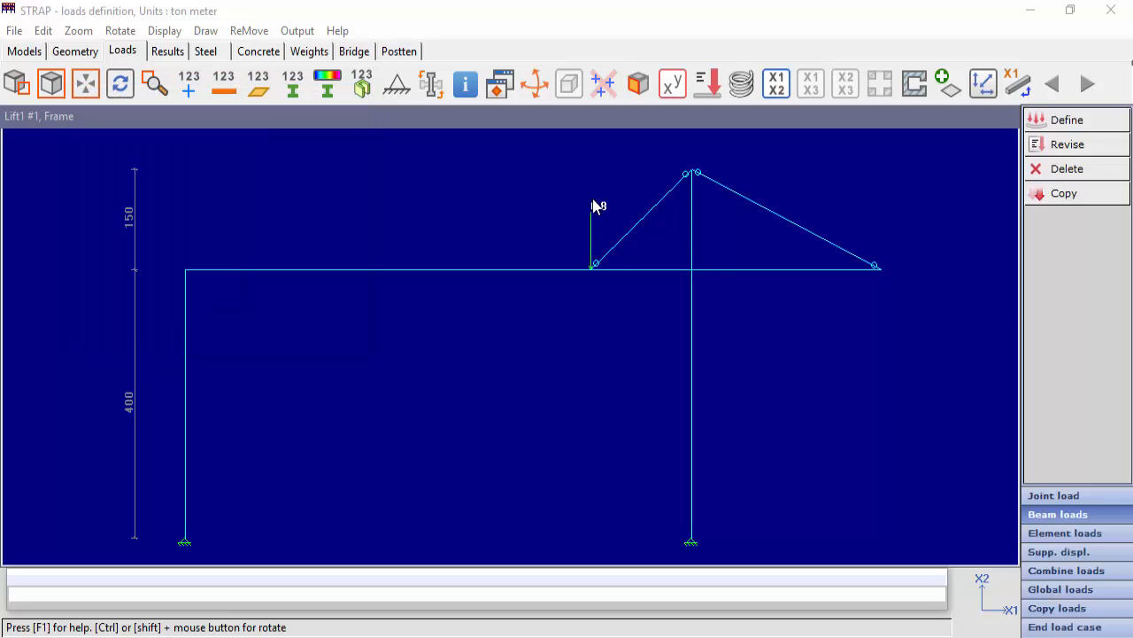
{"action": "left_click", "coordinate": [1048, 629]}
View load case 19, Lift1 #17, on the Frame model and end the load case.
{"action": "left_click", "coordinate": [1080, 145]}
{"action": "scroll", "coordinate": [217, 225], "scroll_direction": "down", "scroll_amount": 3}
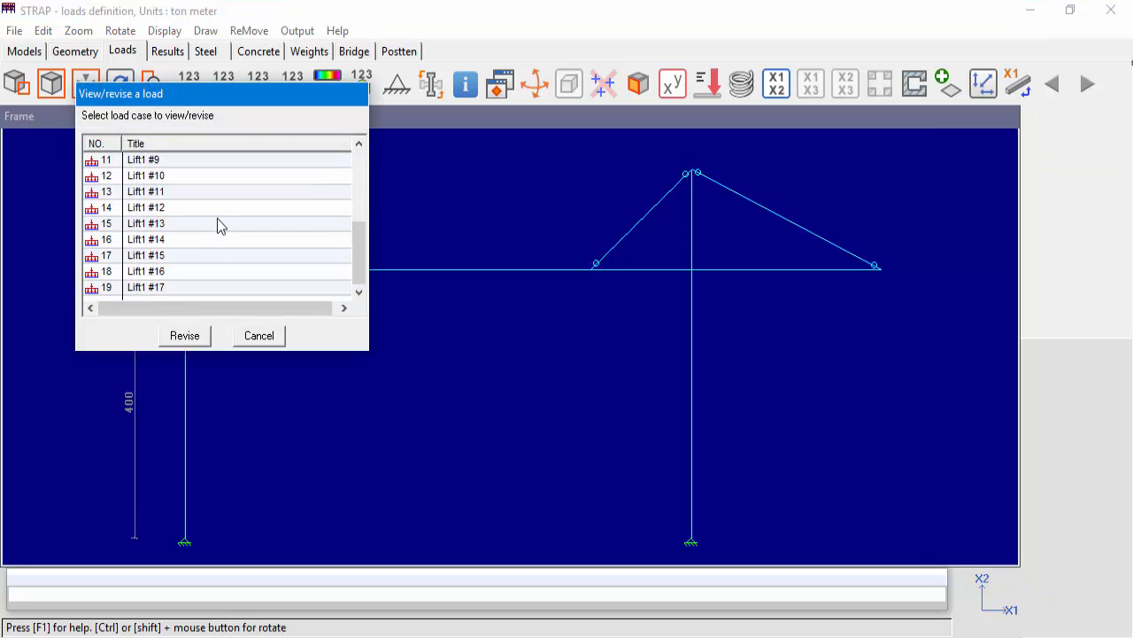
{"action": "left_click", "coordinate": [108, 288]}
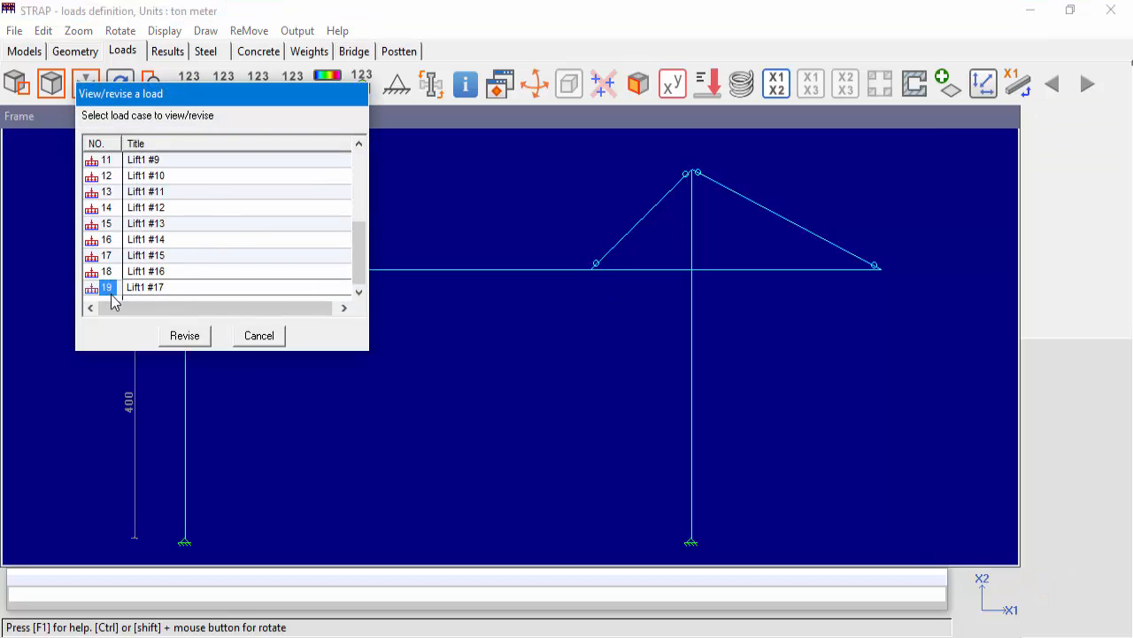
{"action": "left_click", "coordinate": [183, 345]}
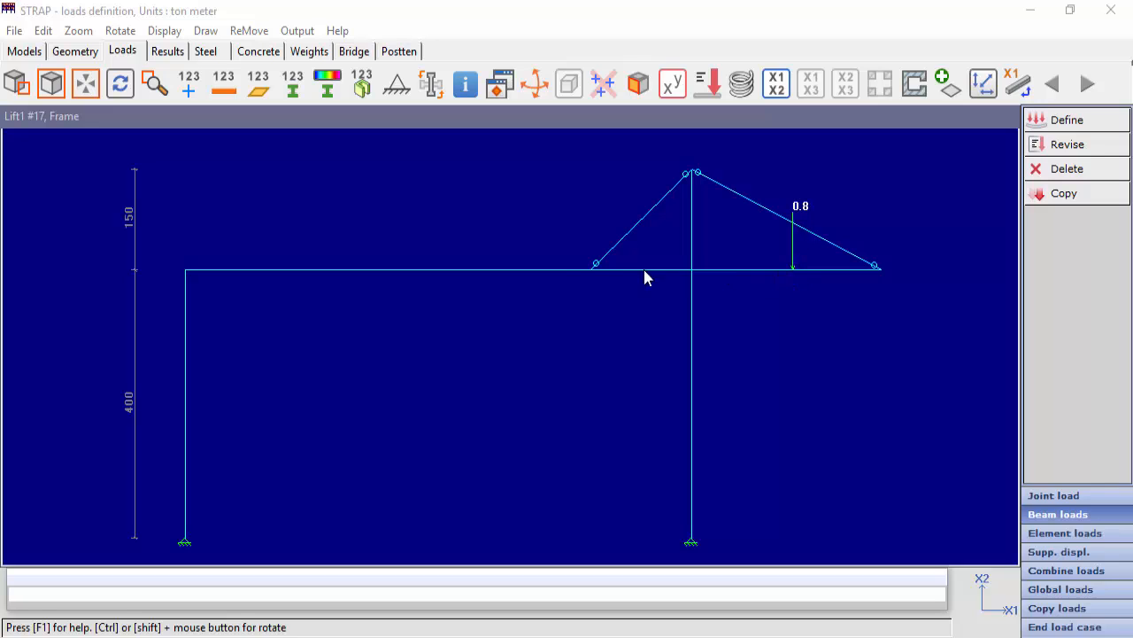
{"action": "left_click", "coordinate": [1041, 627]}
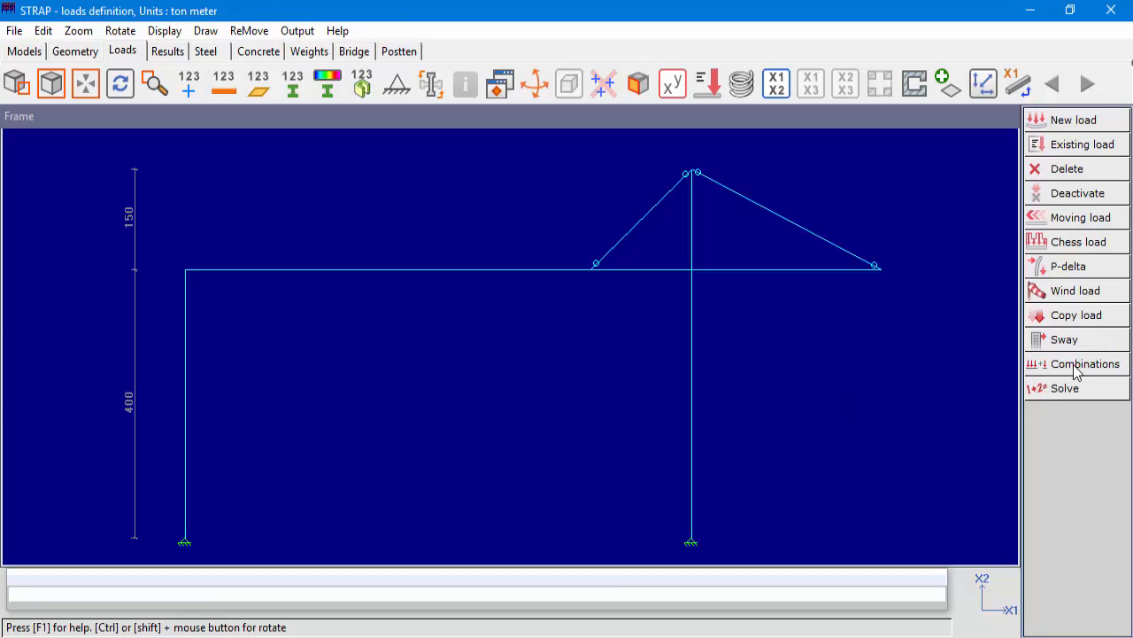
Look over the combination options in the loads module and the combinations definition table in the results module, without defining anything.
{"action": "left_click", "coordinate": [1075, 370]}
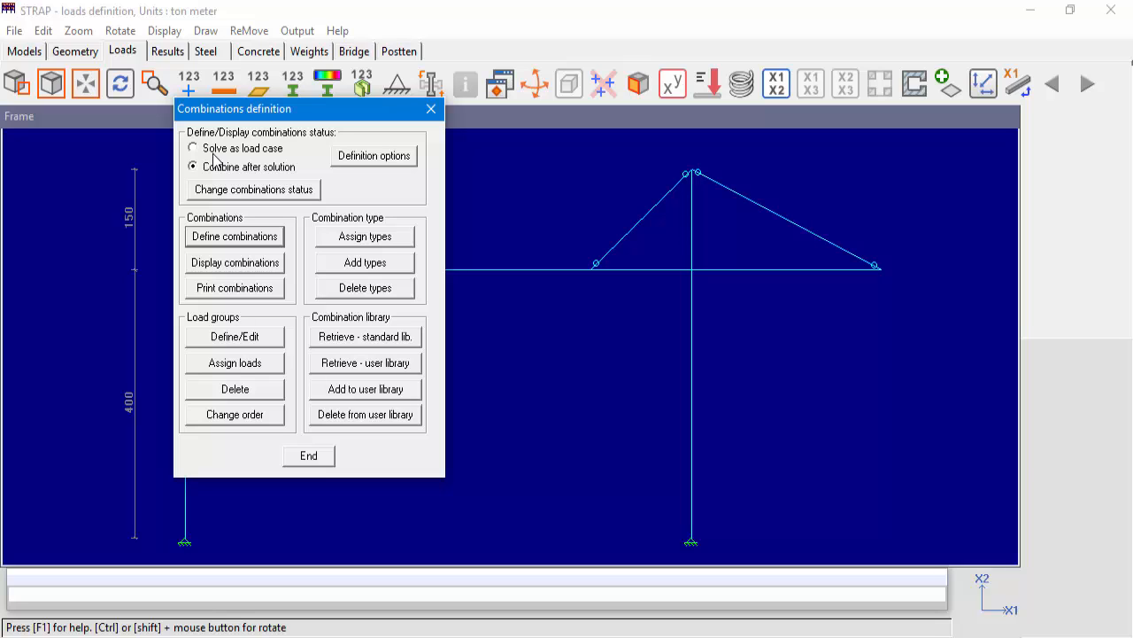
{"action": "left_click", "coordinate": [305, 457]}
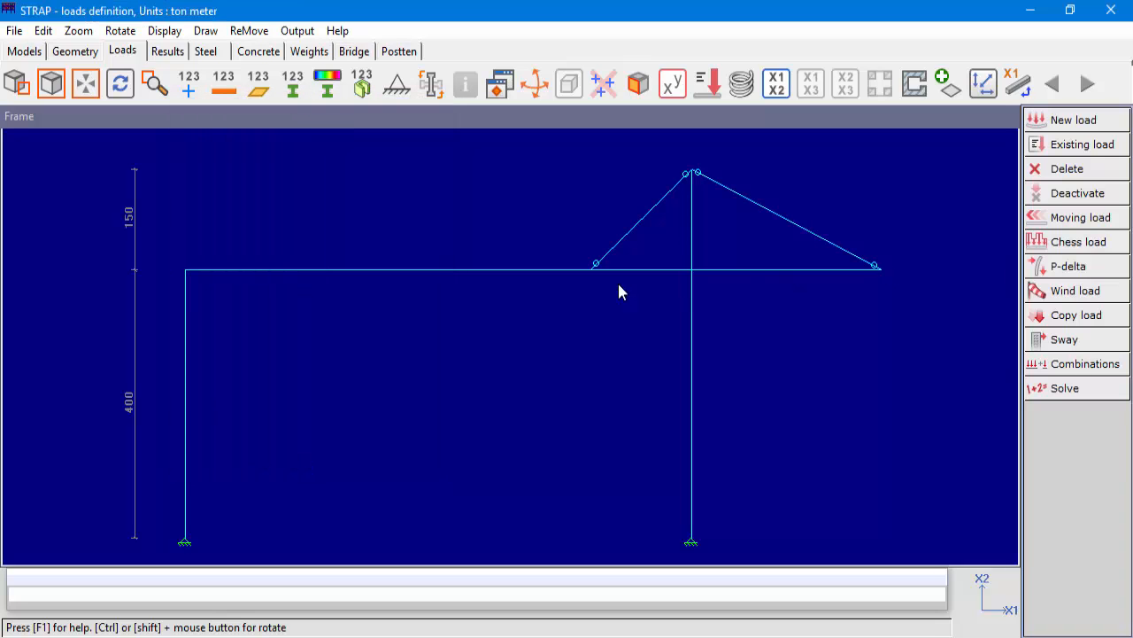
{"action": "left_click", "coordinate": [167, 51]}
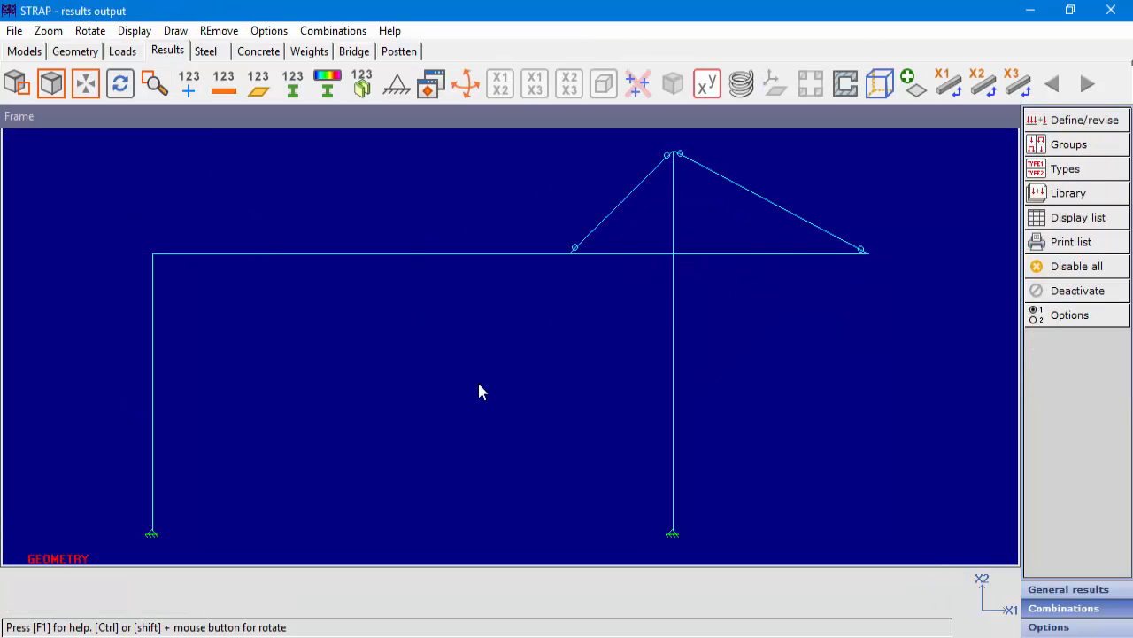
{"action": "left_click", "coordinate": [1063, 123]}
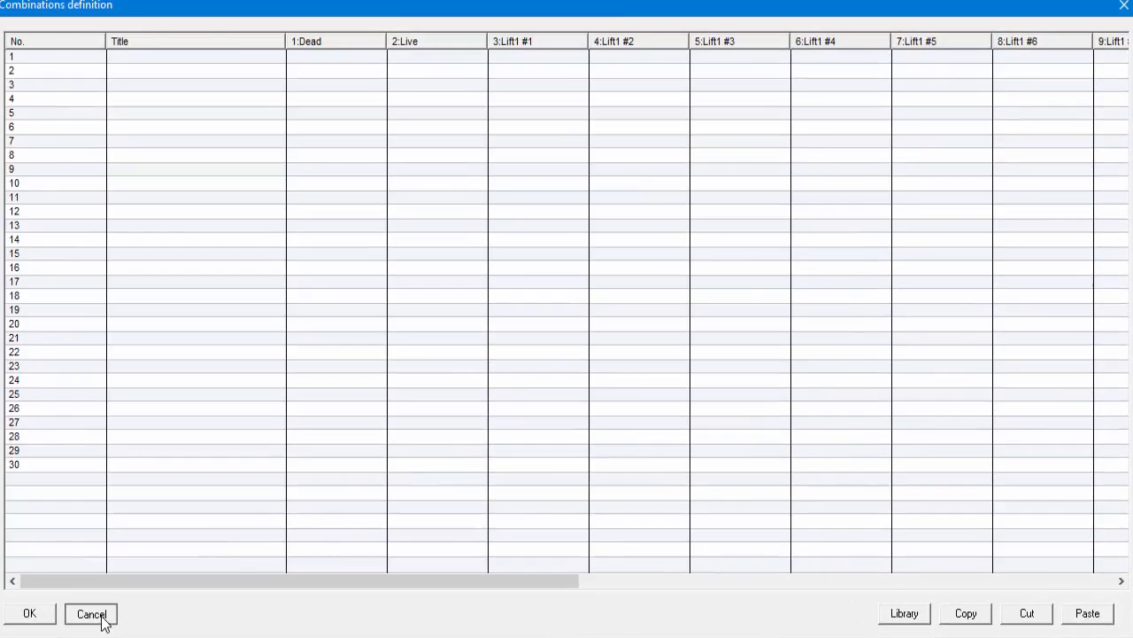
{"action": "left_click", "coordinate": [94, 612]}
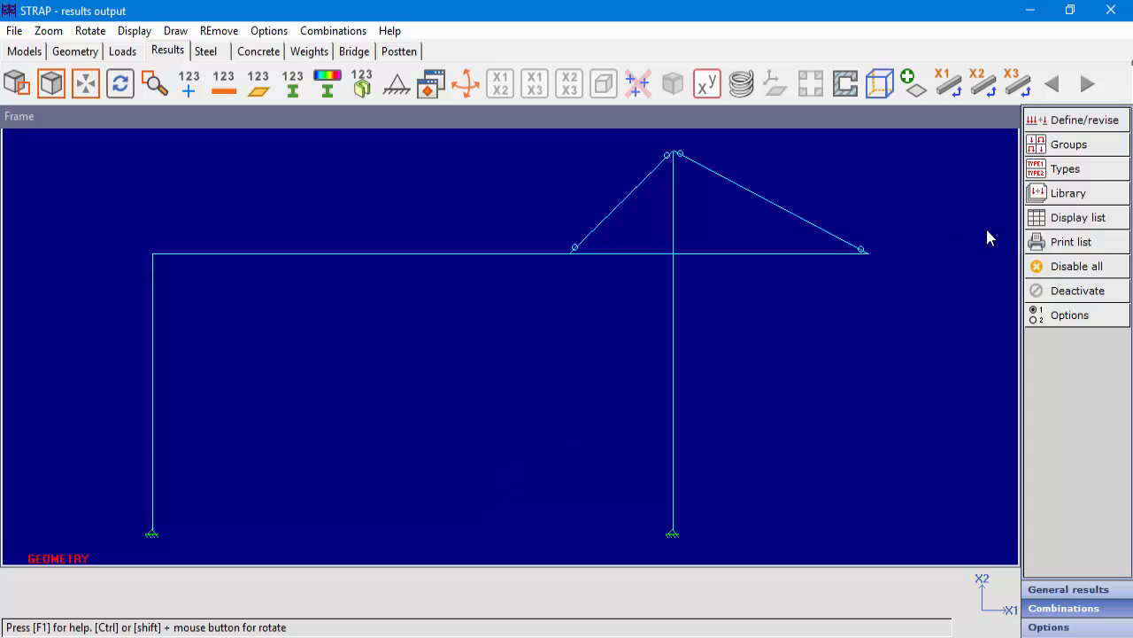
Retrieve the Dead*1.40+Live*1.60+Crane*1.60 combination from the user library into the Frame model and leave the library options.
{"action": "left_click", "coordinate": [1098, 194]}
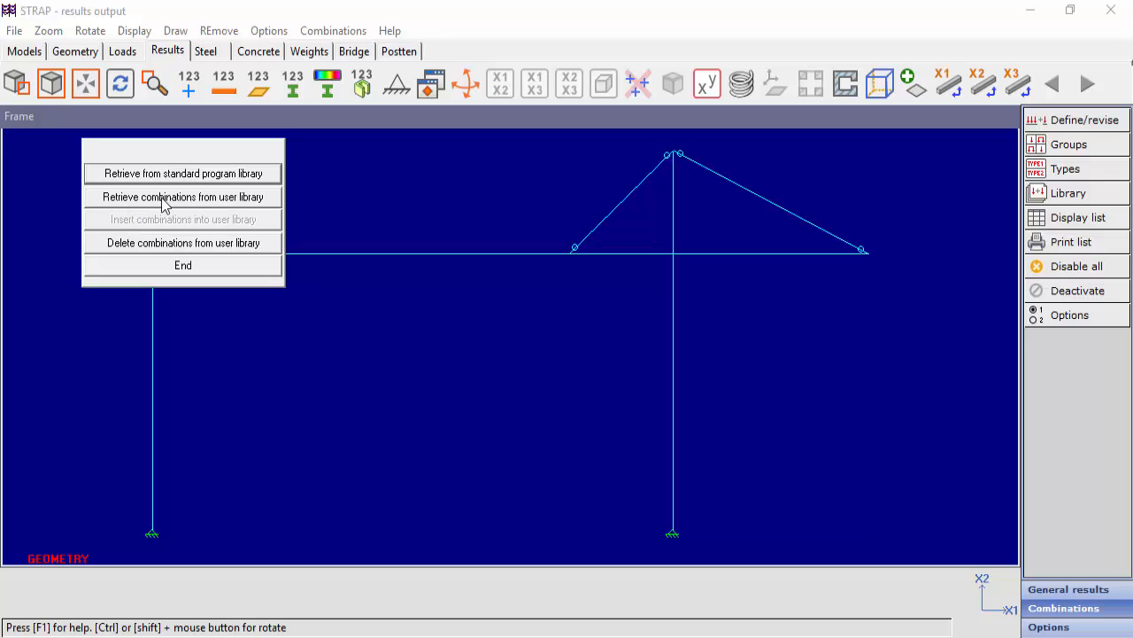
{"action": "left_click", "coordinate": [227, 198]}
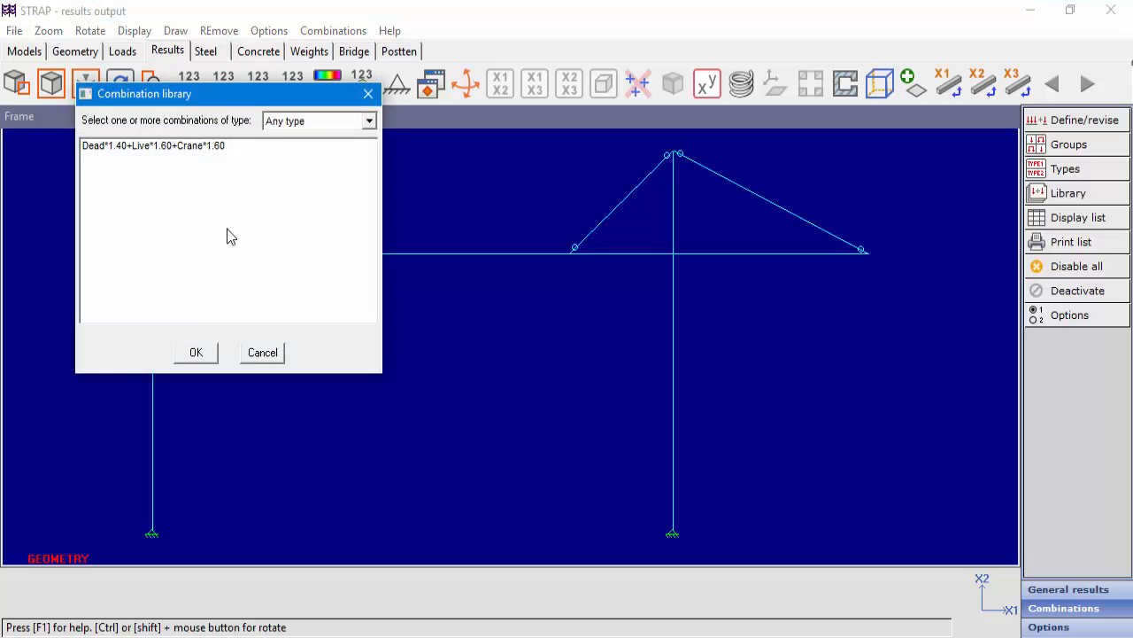
{"action": "left_click", "coordinate": [200, 154]}
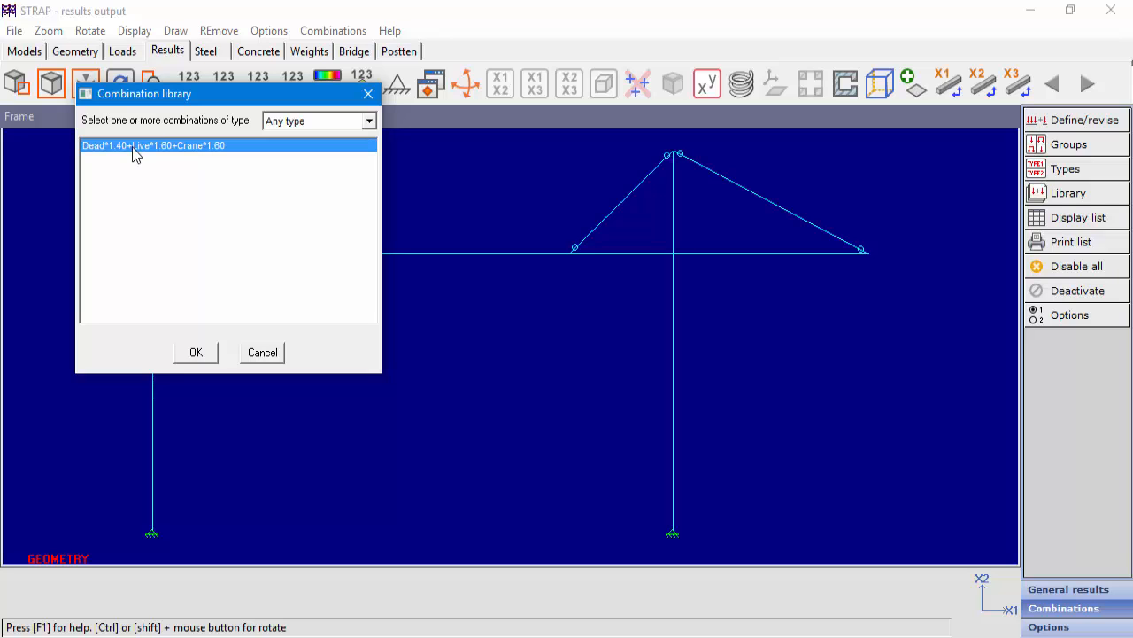
{"action": "left_click", "coordinate": [211, 352]}
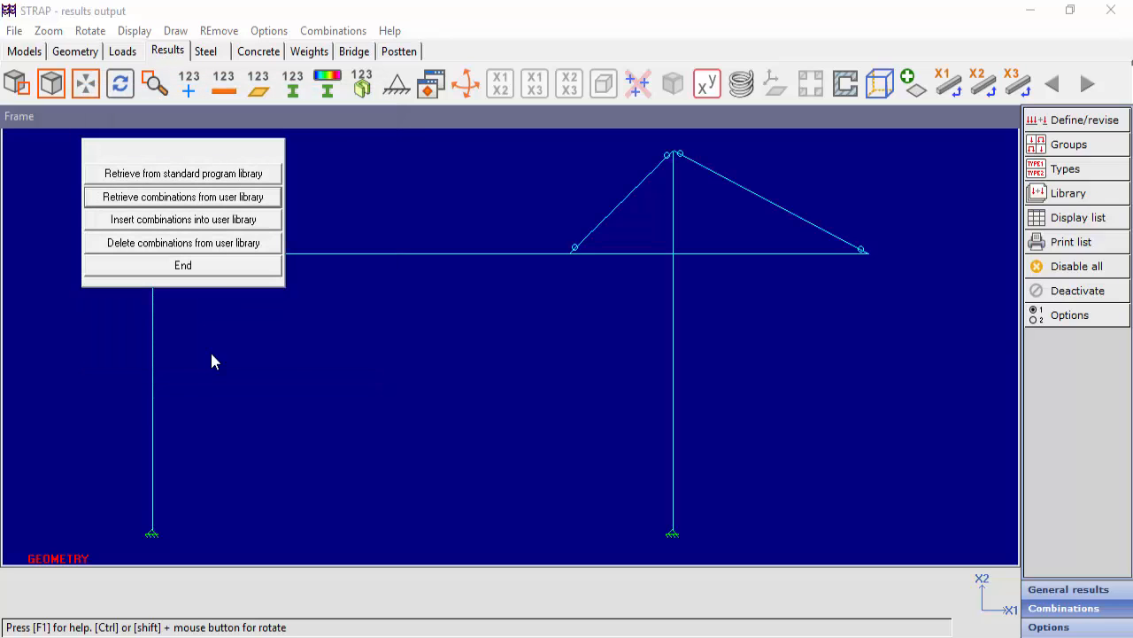
{"action": "left_click", "coordinate": [196, 267]}
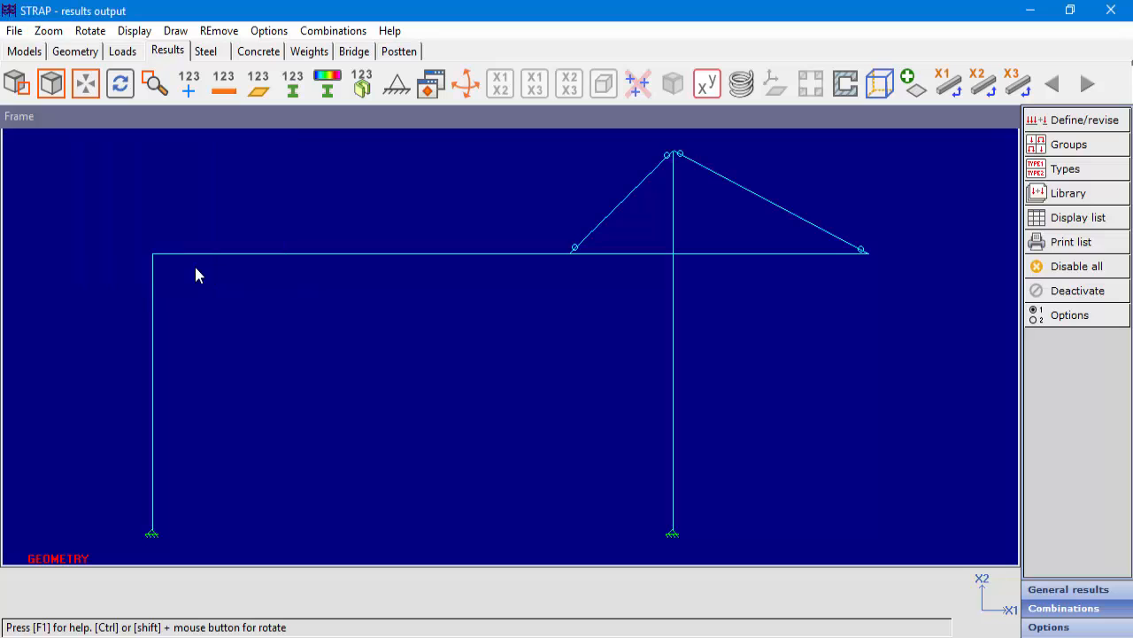
Review the load group factors of the retrieved combination in the combinations definition table and close it.
{"action": "left_click", "coordinate": [1066, 122]}
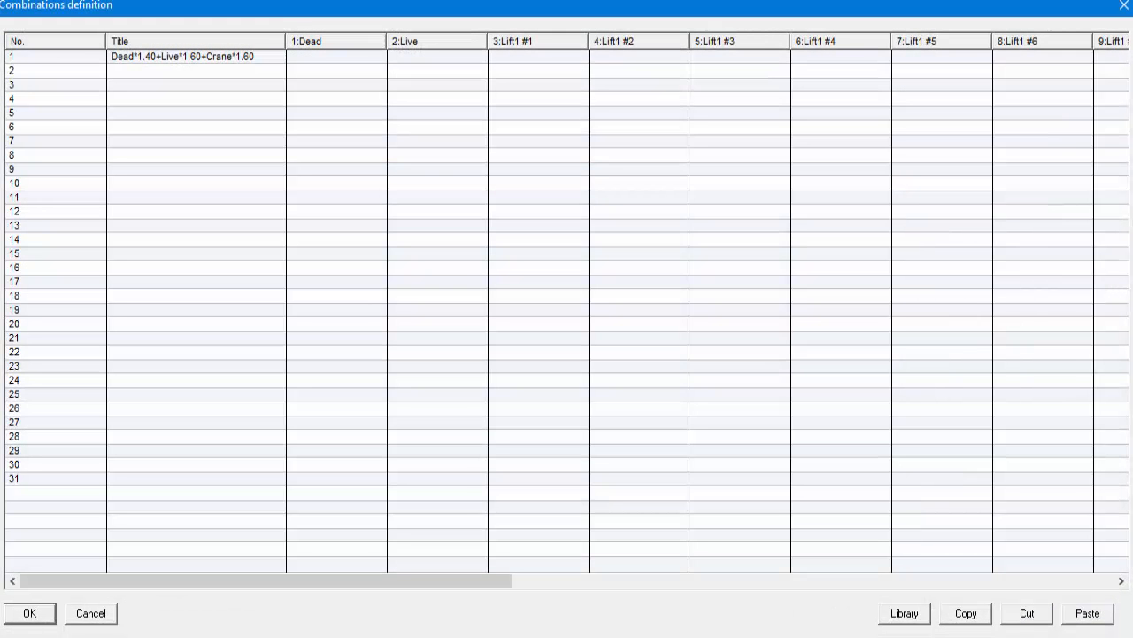
{"action": "left_click_drag", "start_coordinate": [192, 581], "coordinate": [793, 582]}
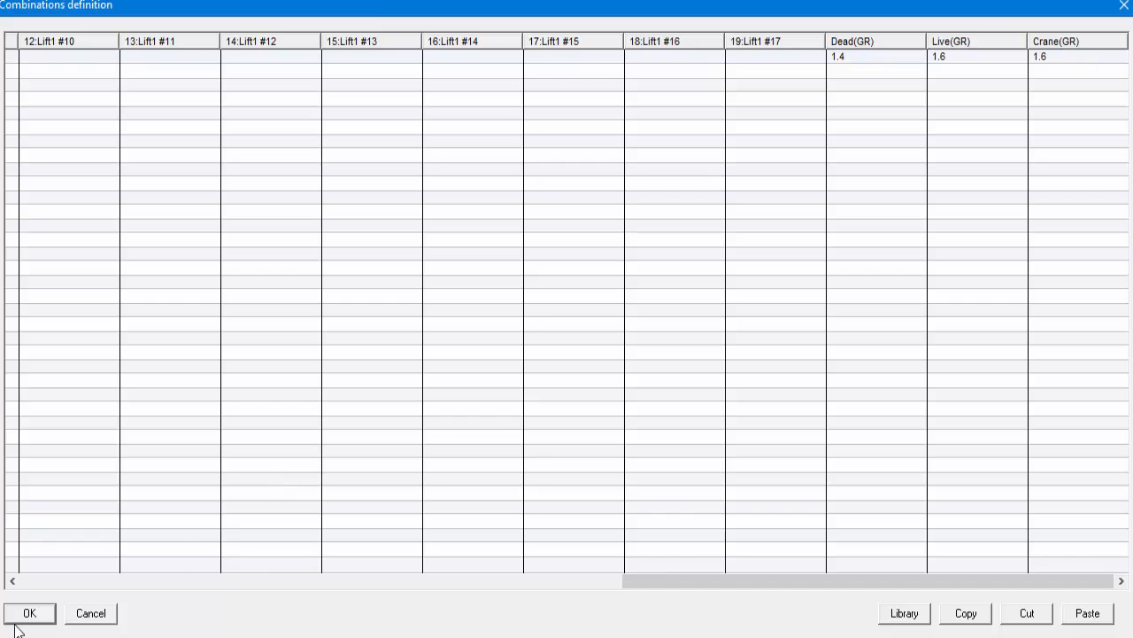
{"action": "left_click", "coordinate": [26, 624]}
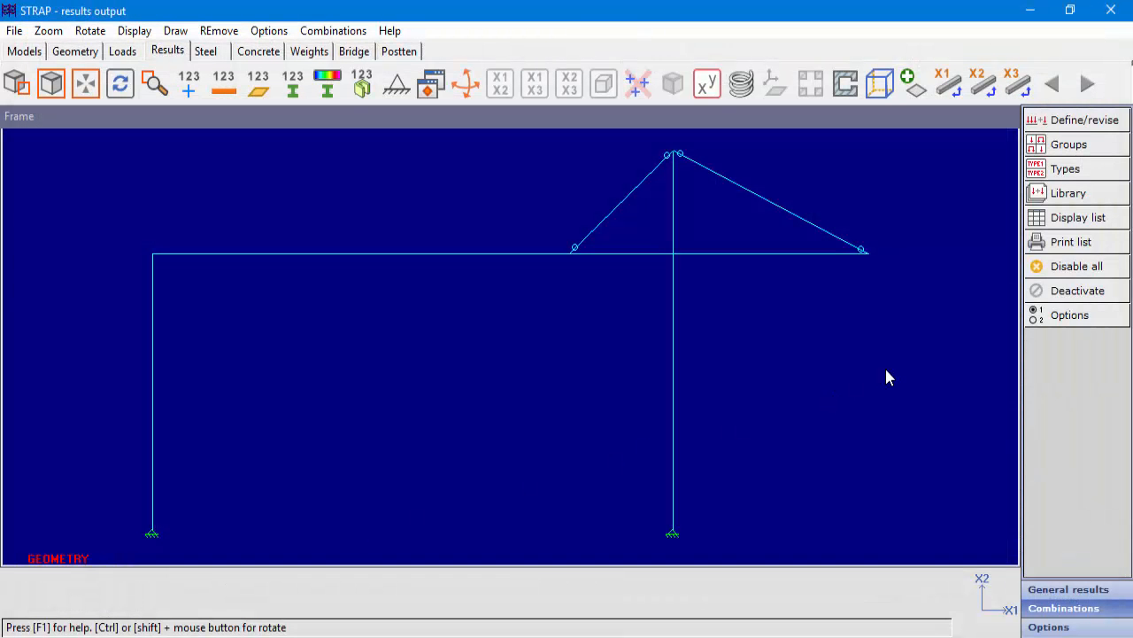
Assign the Dead load to the Dead group, Live to the Live group, and Lift1 #1 through Lift1 #17 to the Crane group.
{"action": "left_click", "coordinate": [1079, 147]}
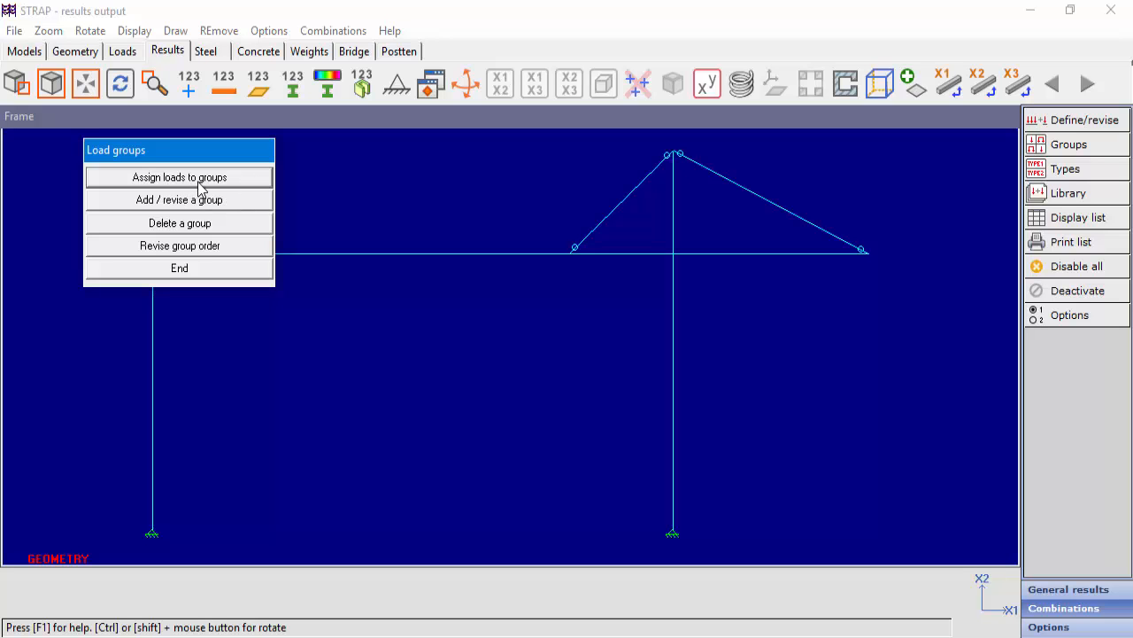
{"action": "left_click", "coordinate": [244, 181]}
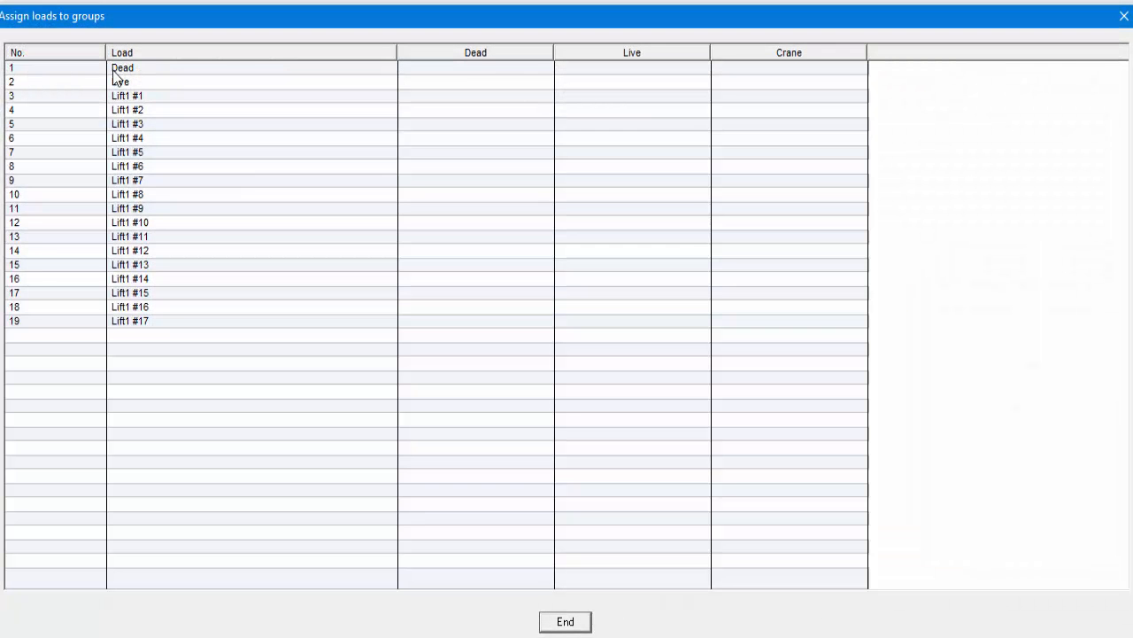
{"action": "left_click", "coordinate": [477, 70]}
{"action": "left_click", "coordinate": [641, 84]}
{"action": "left_click", "coordinate": [794, 138]}
{"action": "left_click", "coordinate": [792, 152]}
{"action": "left_click", "coordinate": [792, 166]}
{"action": "left_click", "coordinate": [789, 181]}
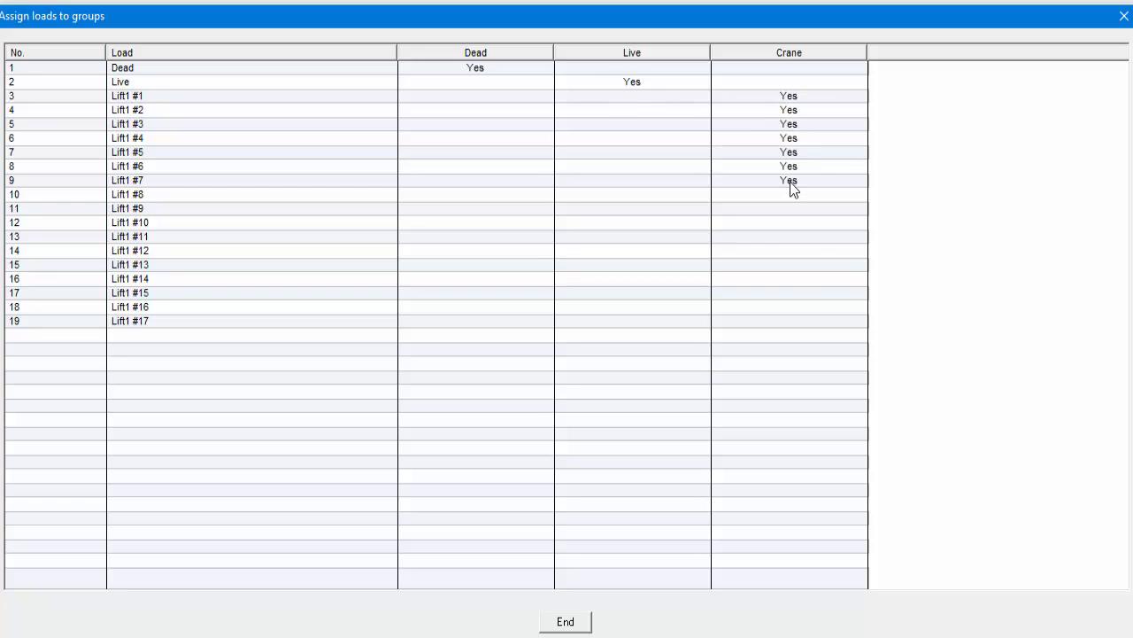
{"action": "left_click", "coordinate": [791, 196]}
{"action": "left_click", "coordinate": [792, 210]}
{"action": "left_click", "coordinate": [794, 252]}
{"action": "left_click", "coordinate": [793, 266]}
{"action": "left_click", "coordinate": [792, 280]}
{"action": "left_click", "coordinate": [567, 622]}
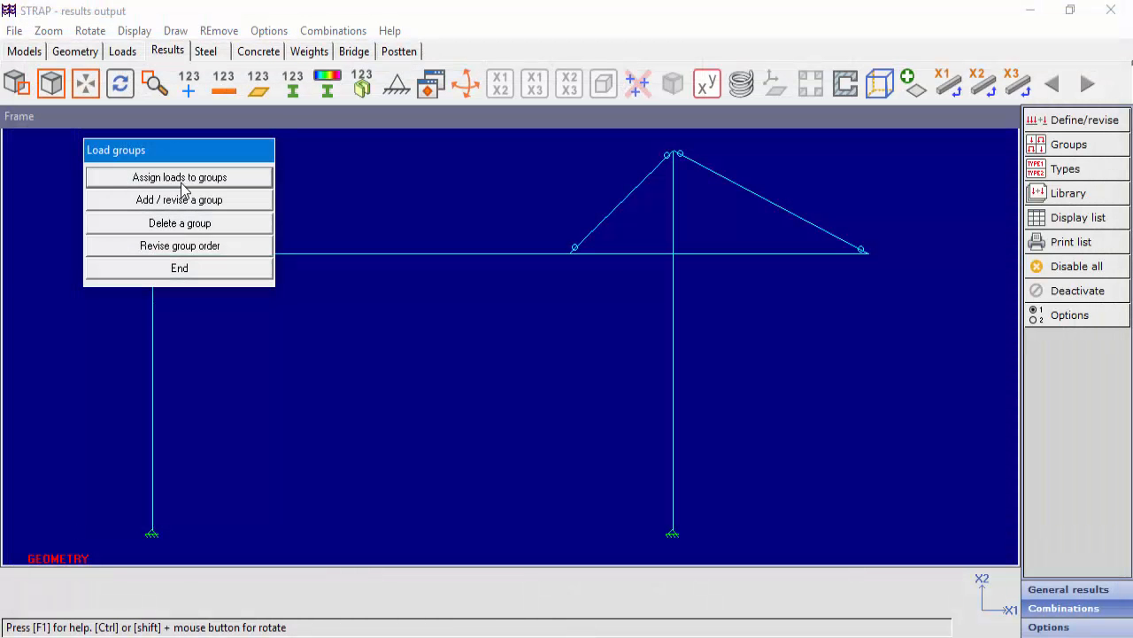
{"action": "left_click", "coordinate": [182, 268]}
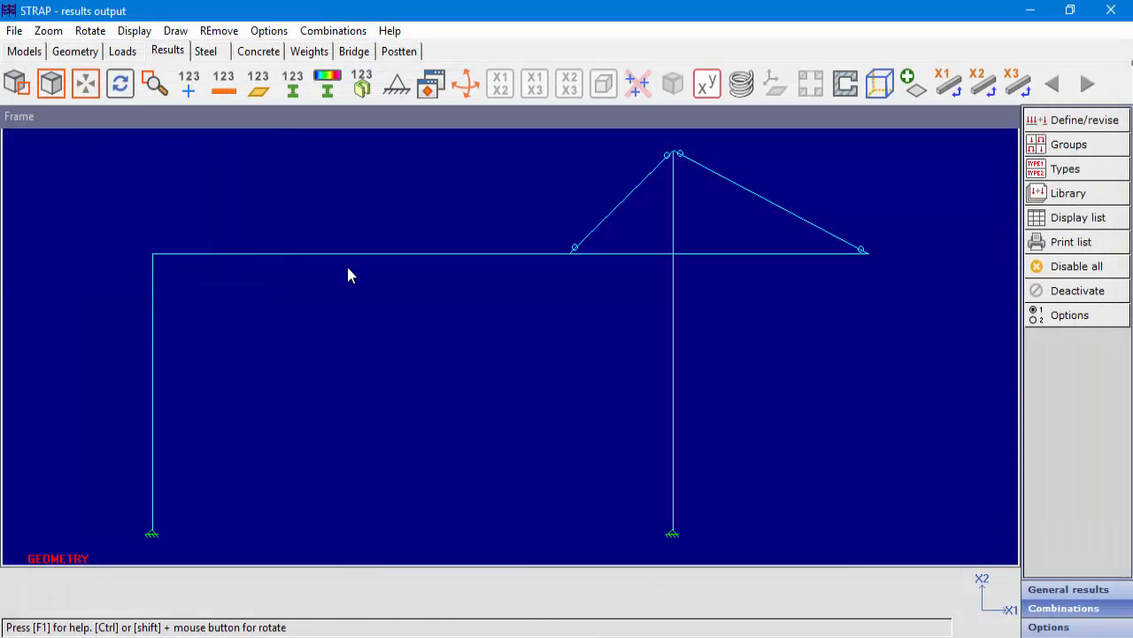
Display the list of generated combinations for the Frame model, look through the table and close it.
{"action": "left_click", "coordinate": [1070, 218]}
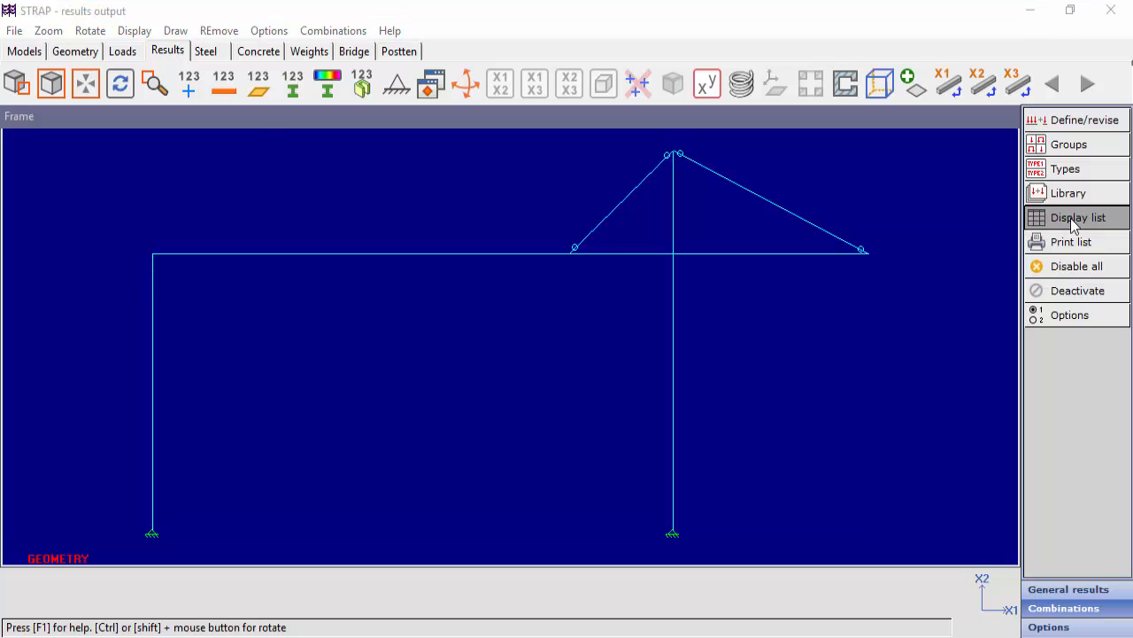
{"action": "left_click", "coordinate": [124, 176]}
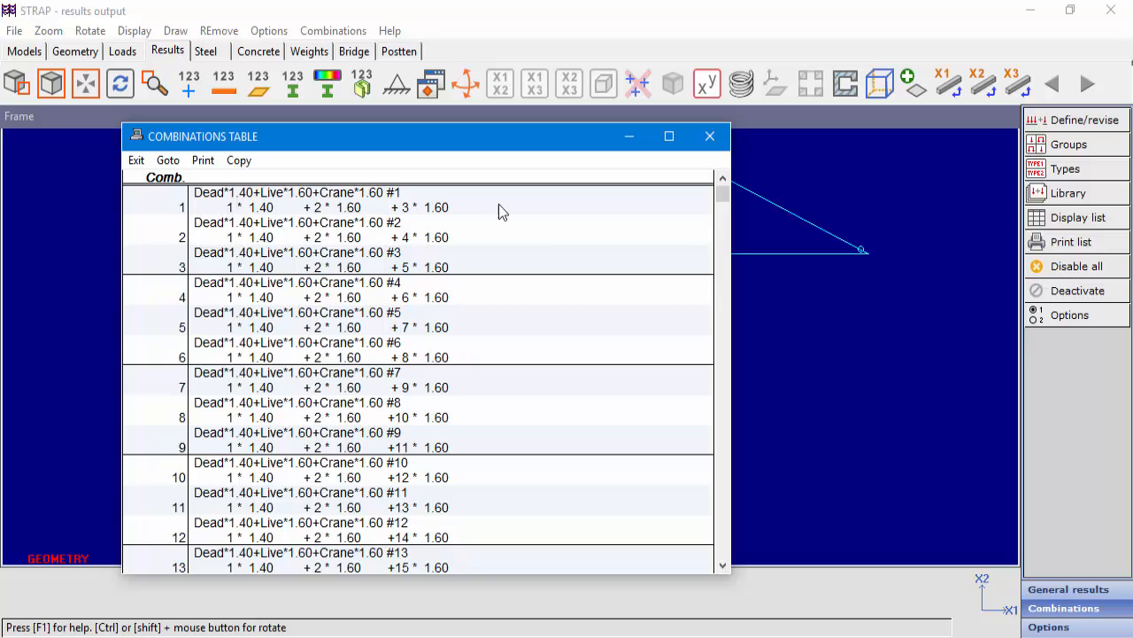
{"action": "mouse_move", "coordinate": [722, 196]}
{"action": "left_mouse_down"}
{"action": "mouse_move", "coordinate": [735, 573]}
{"action": "mouse_move", "coordinate": [722, 190]}
{"action": "left_mouse_up"}
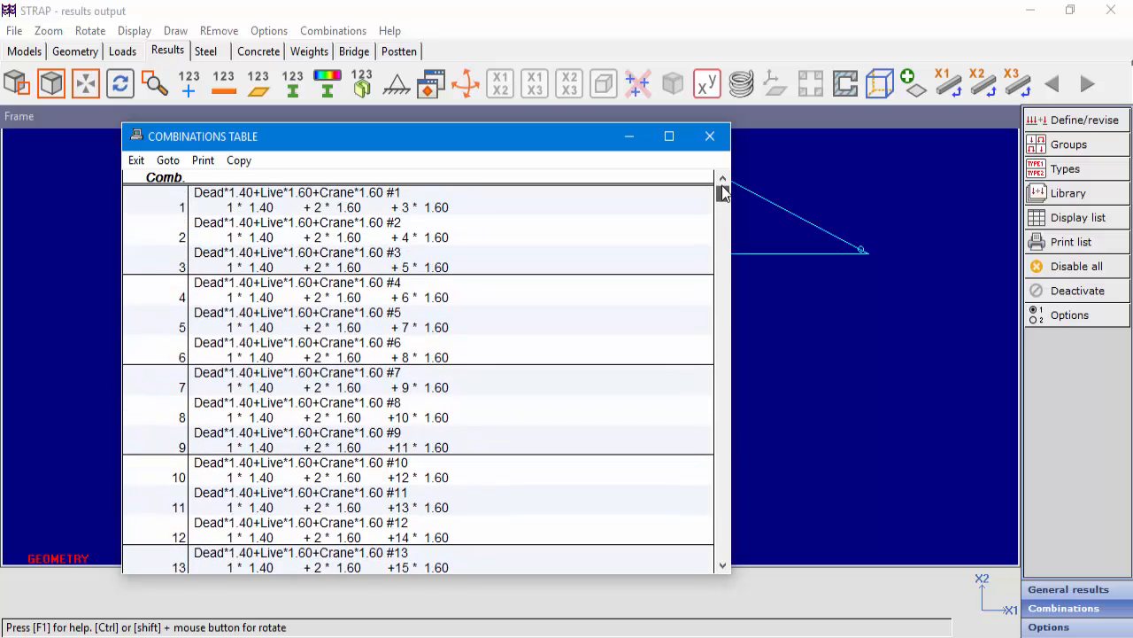
{"action": "left_click", "coordinate": [712, 137]}
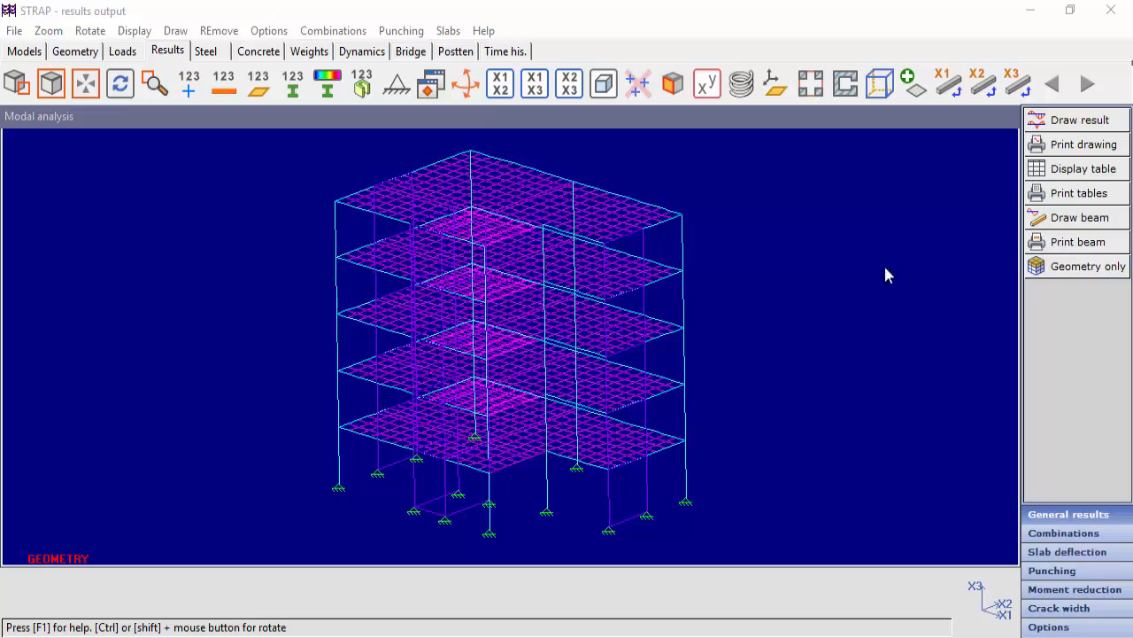
Look over the load cases available for result display in the Modal analysis model, then cancel the graphic display.
{"action": "left_click", "coordinate": [1078, 120]}
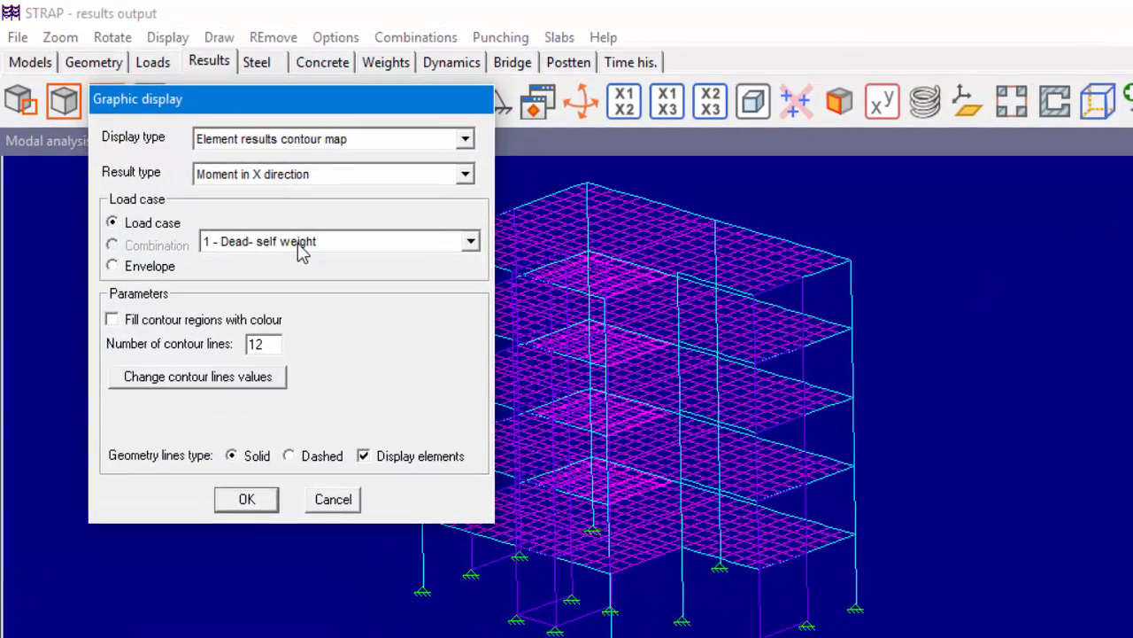
{"action": "left_click", "coordinate": [300, 247]}
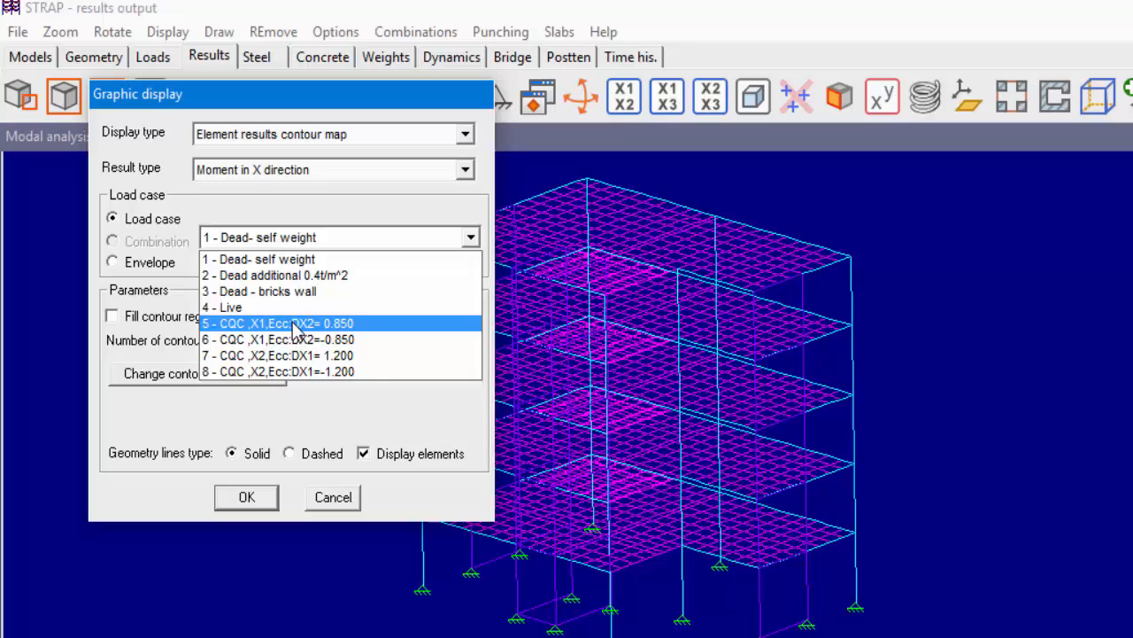
{"action": "left_click", "coordinate": [212, 259]}
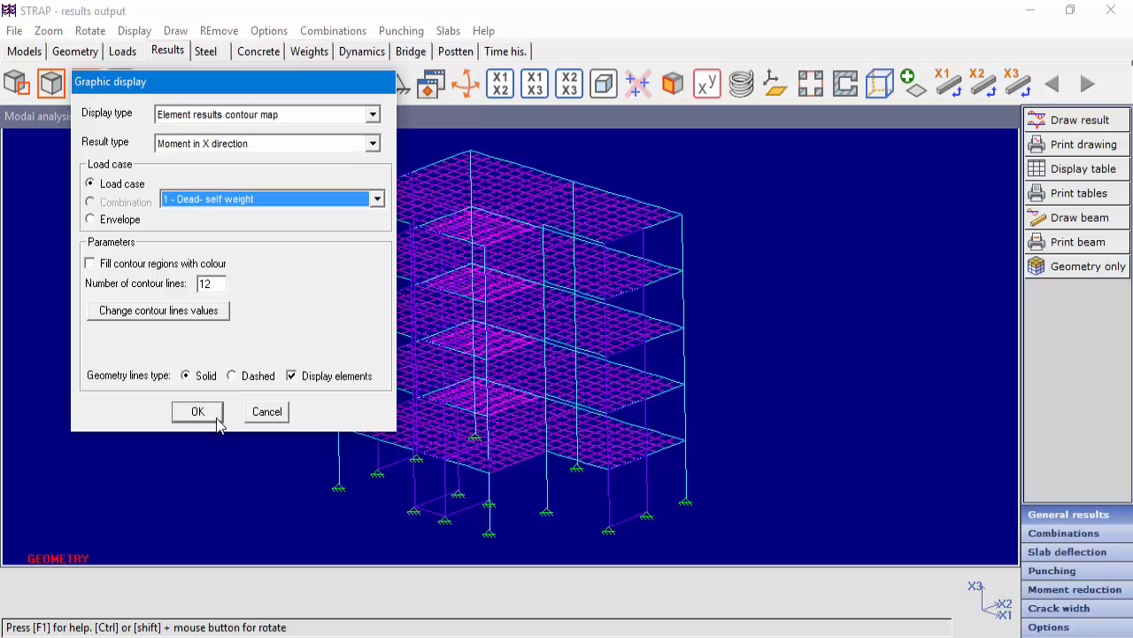
{"action": "left_click", "coordinate": [257, 416]}
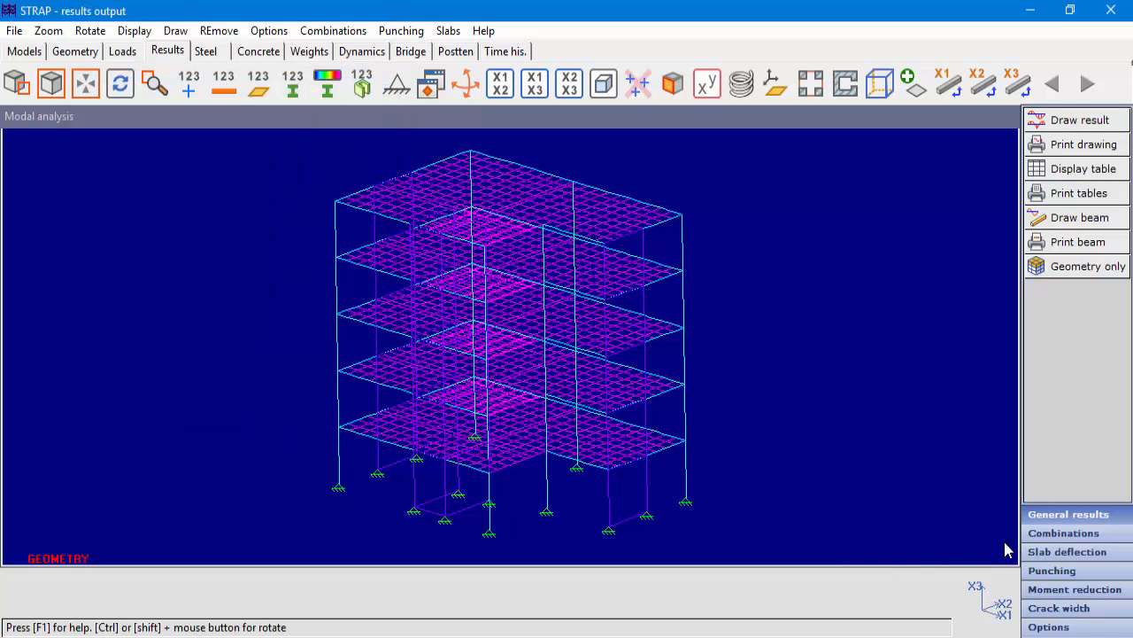
Retrieve all the IS413 combinations from the library into the Modal analysis model's combinations definition table.
{"action": "left_click", "coordinate": [1063, 535]}
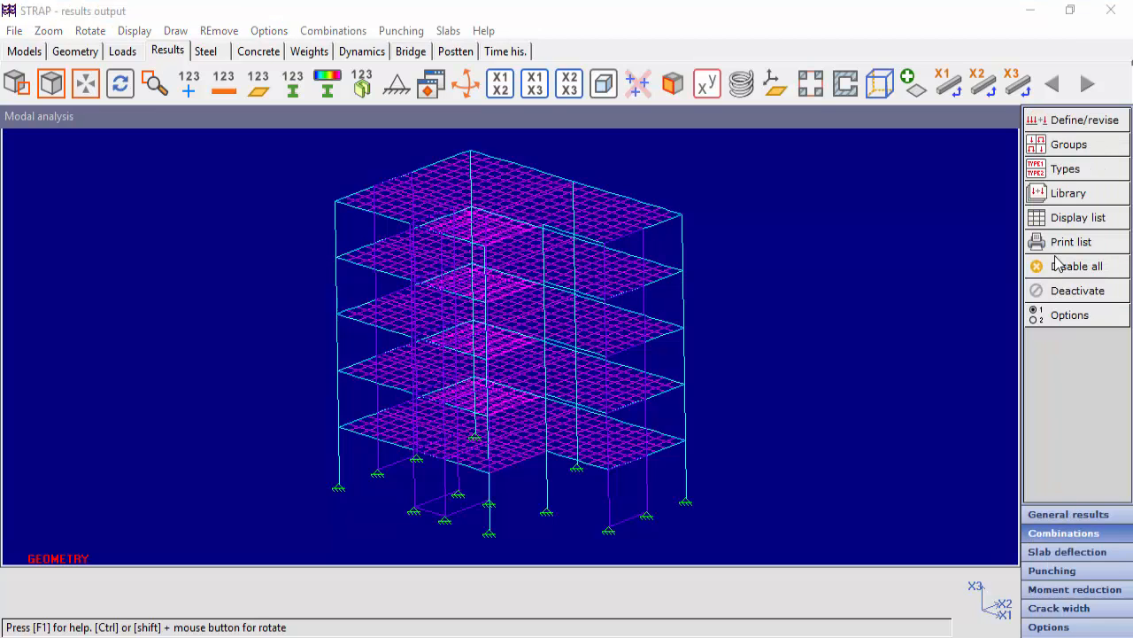
{"action": "left_click", "coordinate": [1086, 128]}
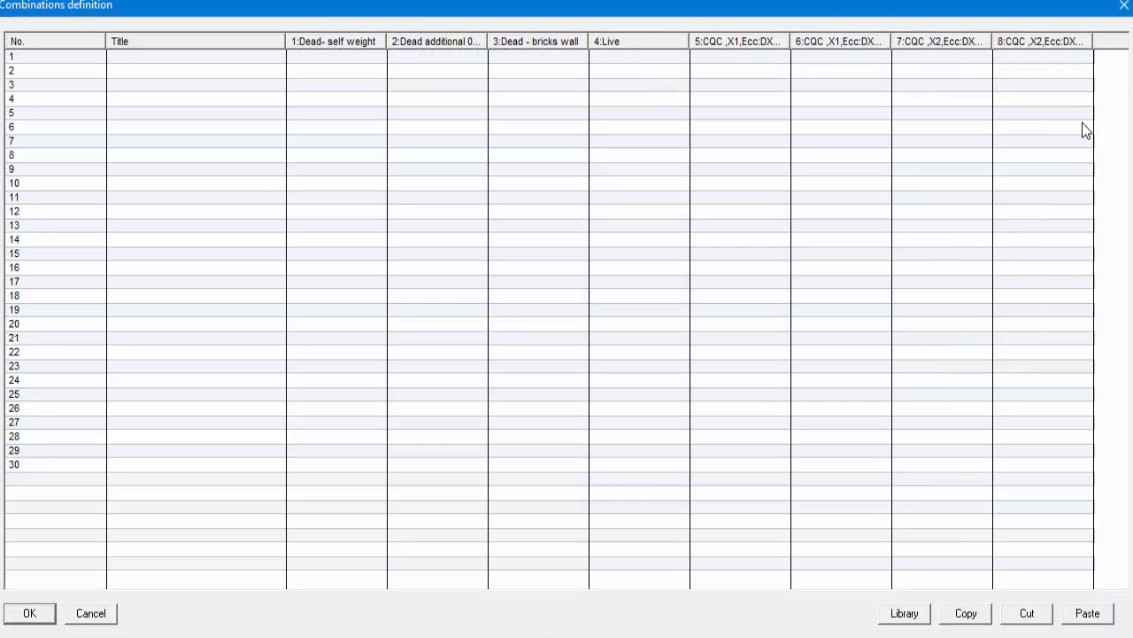
{"action": "left_click", "coordinate": [916, 615]}
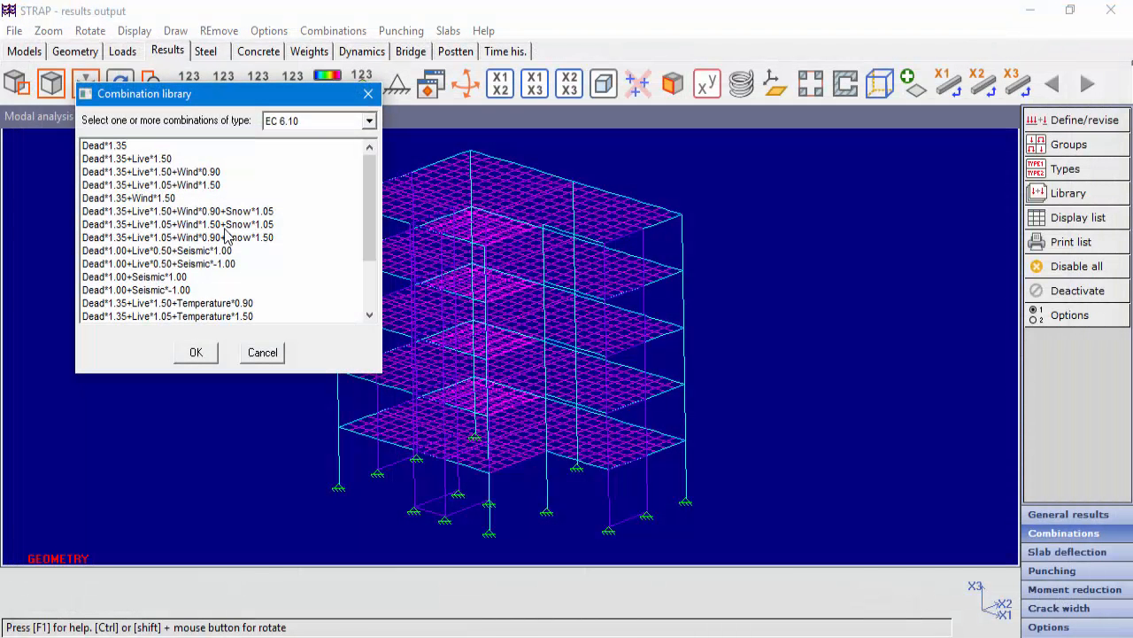
{"action": "left_click", "coordinate": [369, 120]}
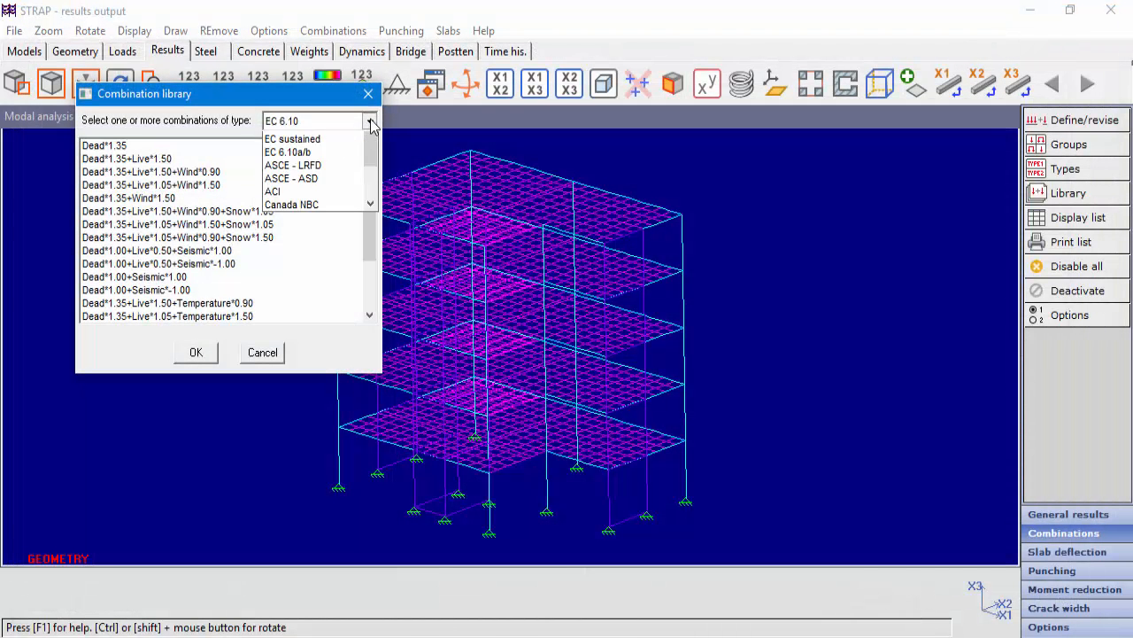
{"action": "left_click_drag", "start_coordinate": [369, 165], "coordinate": [372, 222]}
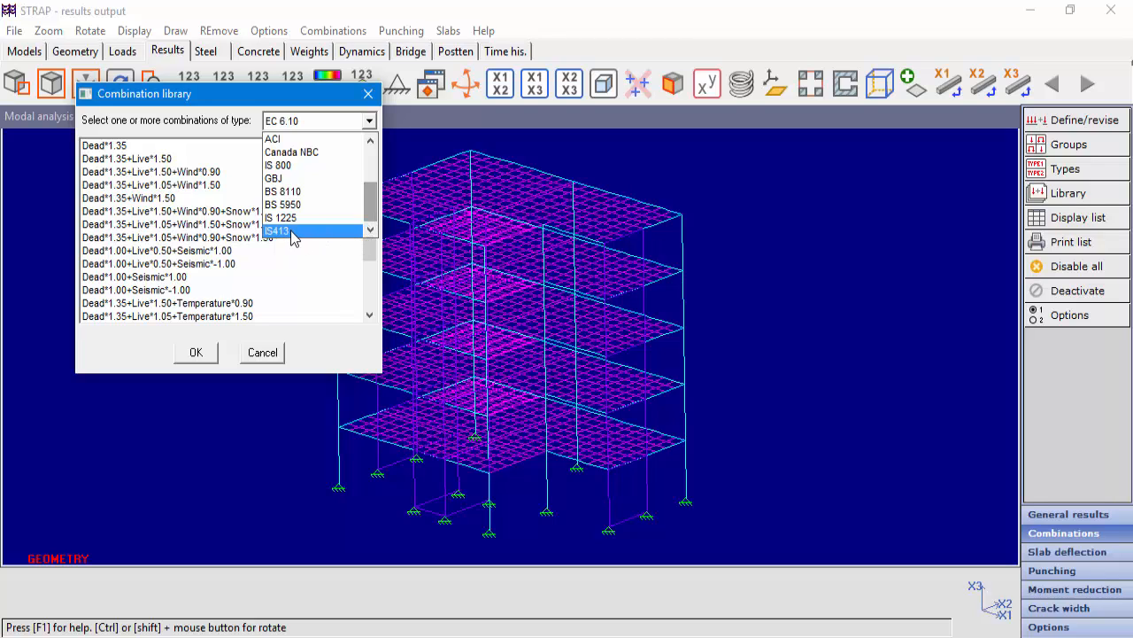
{"action": "left_click", "coordinate": [294, 238]}
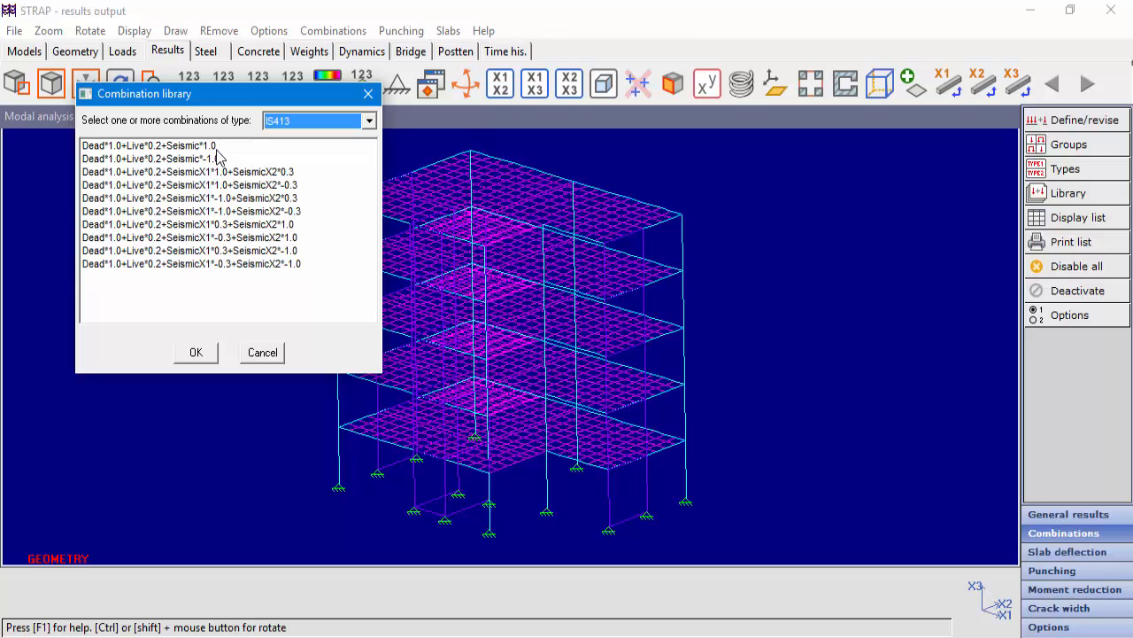
{"action": "left_click_drag", "start_coordinate": [221, 147], "coordinate": [218, 271]}
{"action": "left_click", "coordinate": [201, 354]}
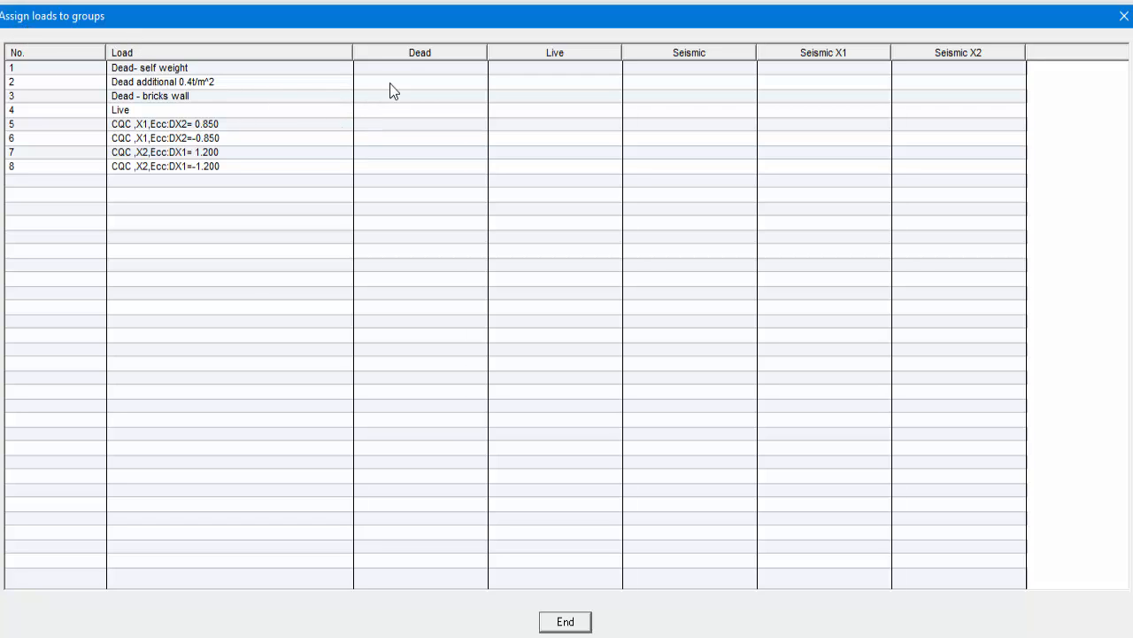
Assign the three dead loads to Dead, Live to Live, all CQC cases to Seismic and by direction to Seismic X1 or X2, and accept the combinations.
{"action": "left_click", "coordinate": [413, 66]}
{"action": "left_click", "coordinate": [417, 84]}
{"action": "left_click", "coordinate": [419, 96]}
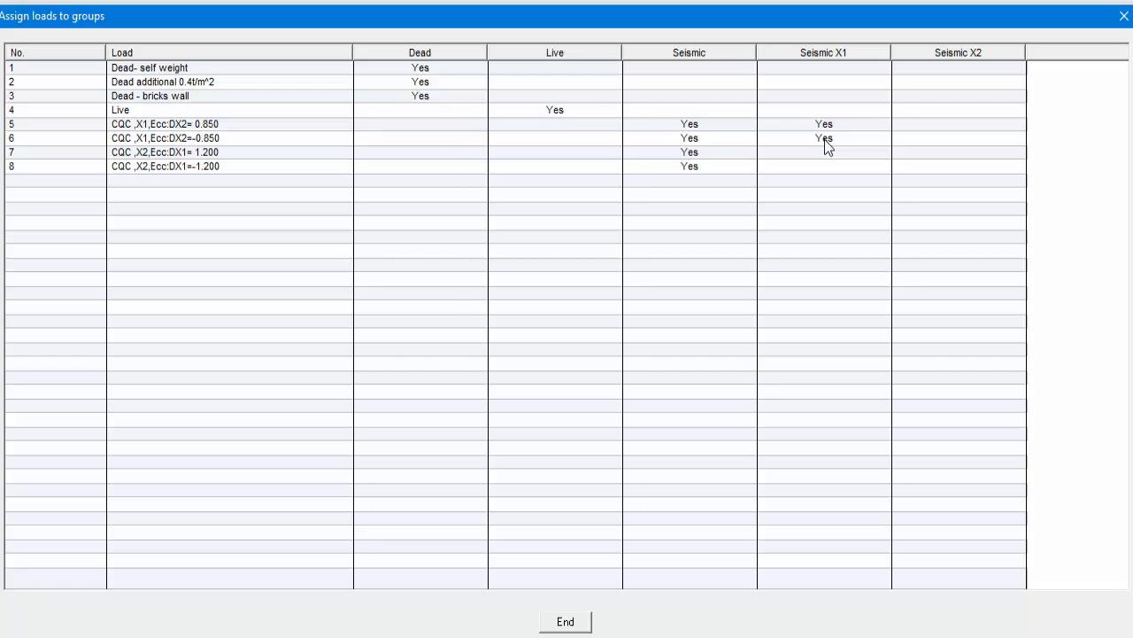
{"action": "left_click", "coordinate": [924, 154]}
{"action": "left_click", "coordinate": [579, 623]}
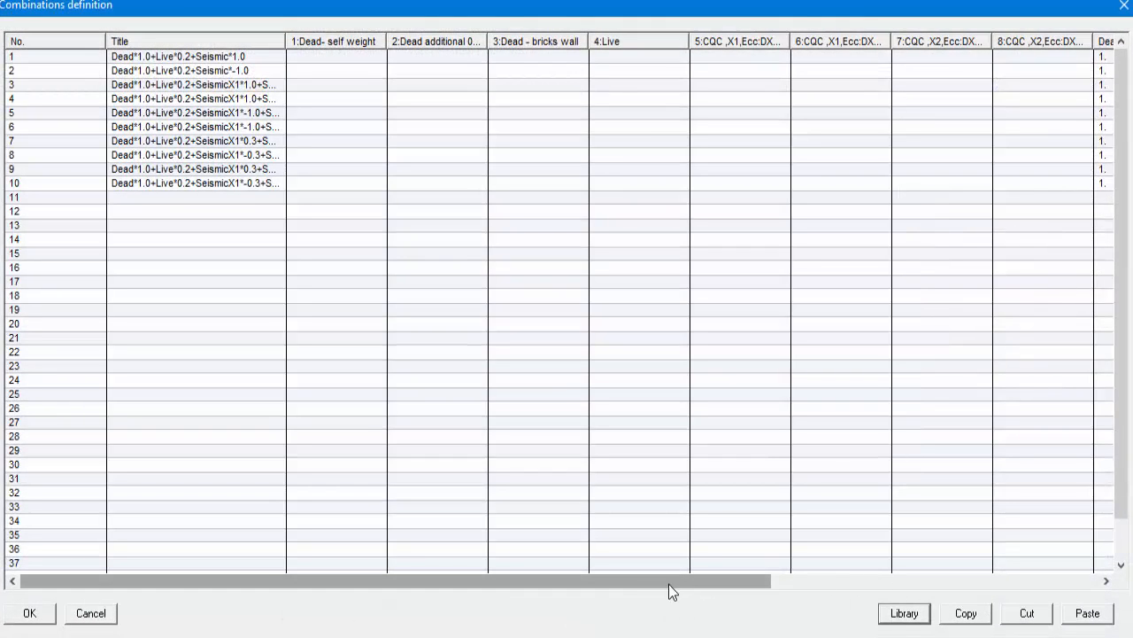
{"action": "left_click_drag", "start_coordinate": [634, 582], "coordinate": [1025, 606]}
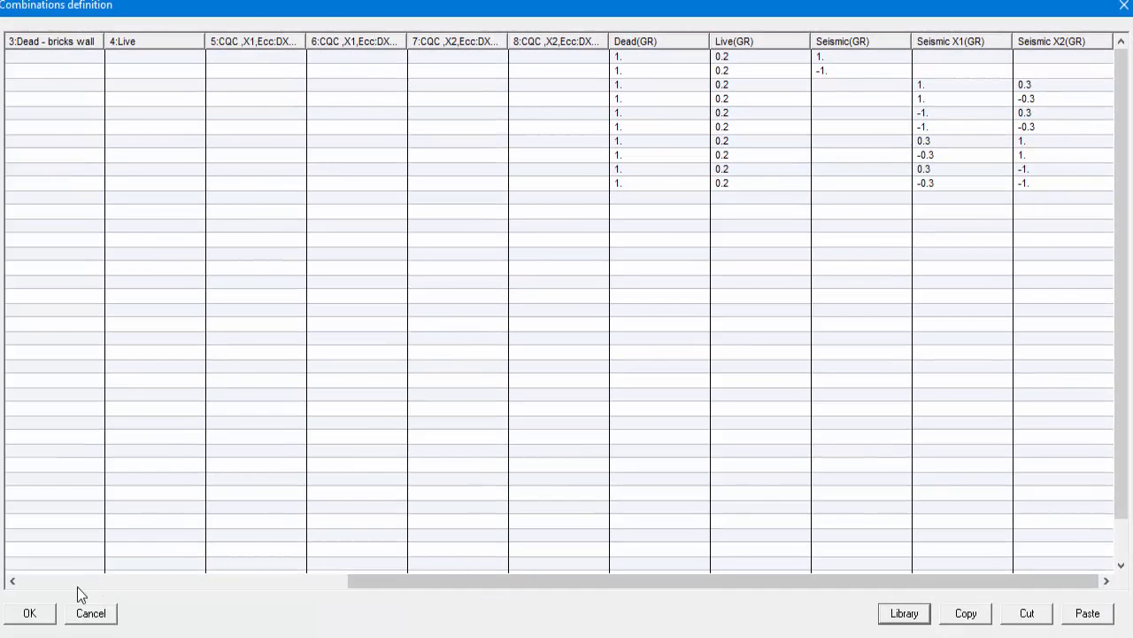
{"action": "left_click", "coordinate": [31, 613]}
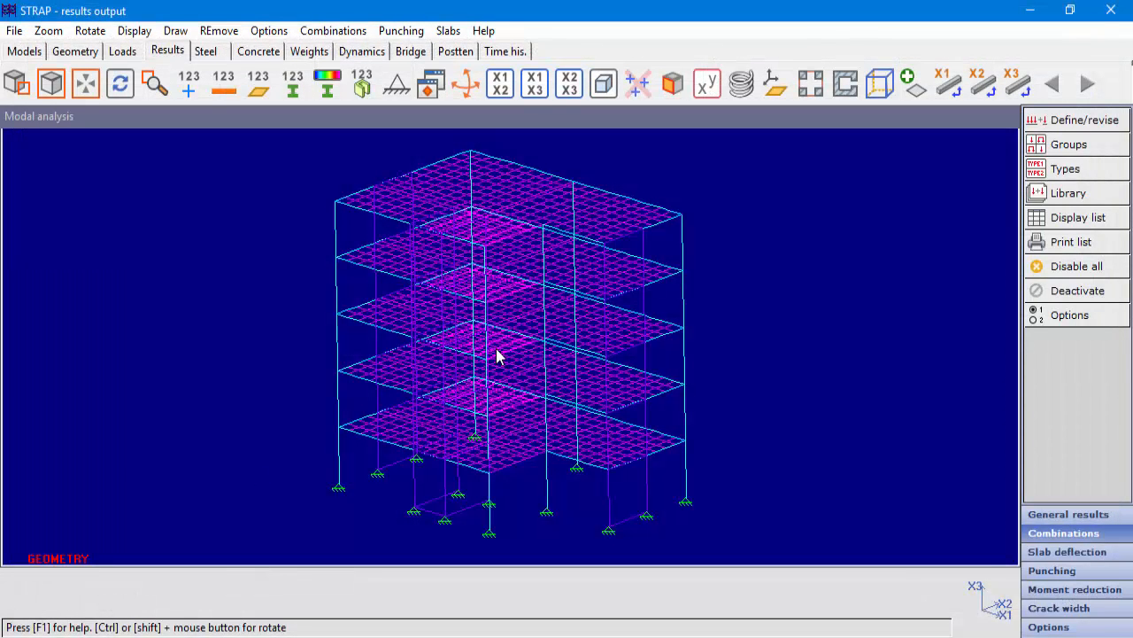
Revise the Dead load group, keeping its three dead load cases, so that the sum of all its loads is included in the combination.
{"action": "left_click", "coordinate": [1080, 149]}
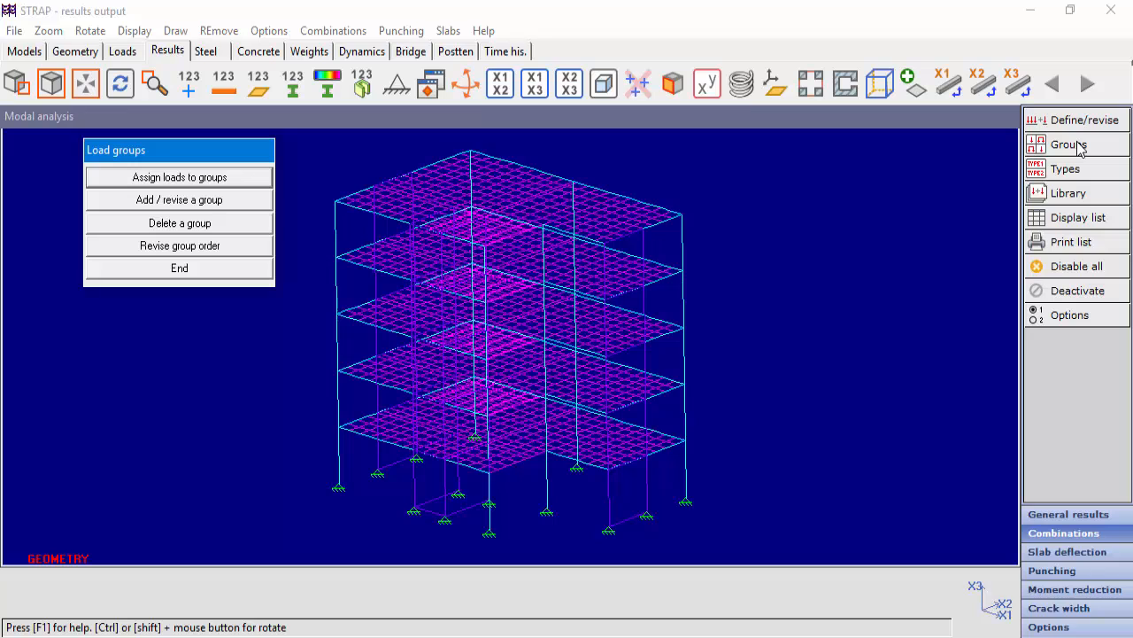
{"action": "left_click", "coordinate": [197, 201]}
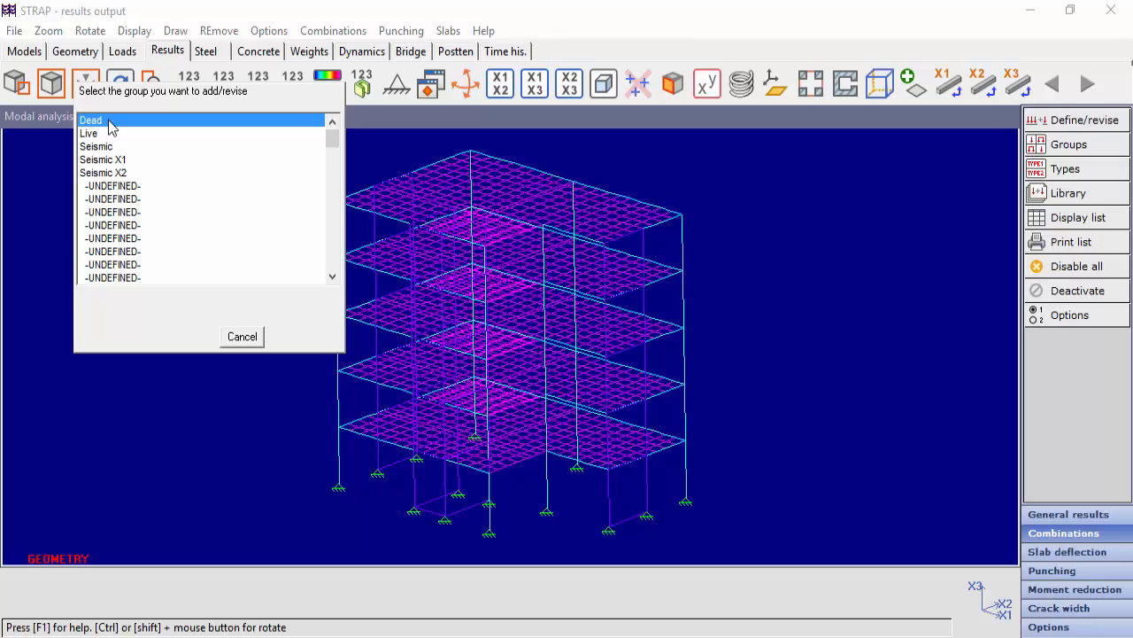
{"action": "left_click", "coordinate": [109, 128]}
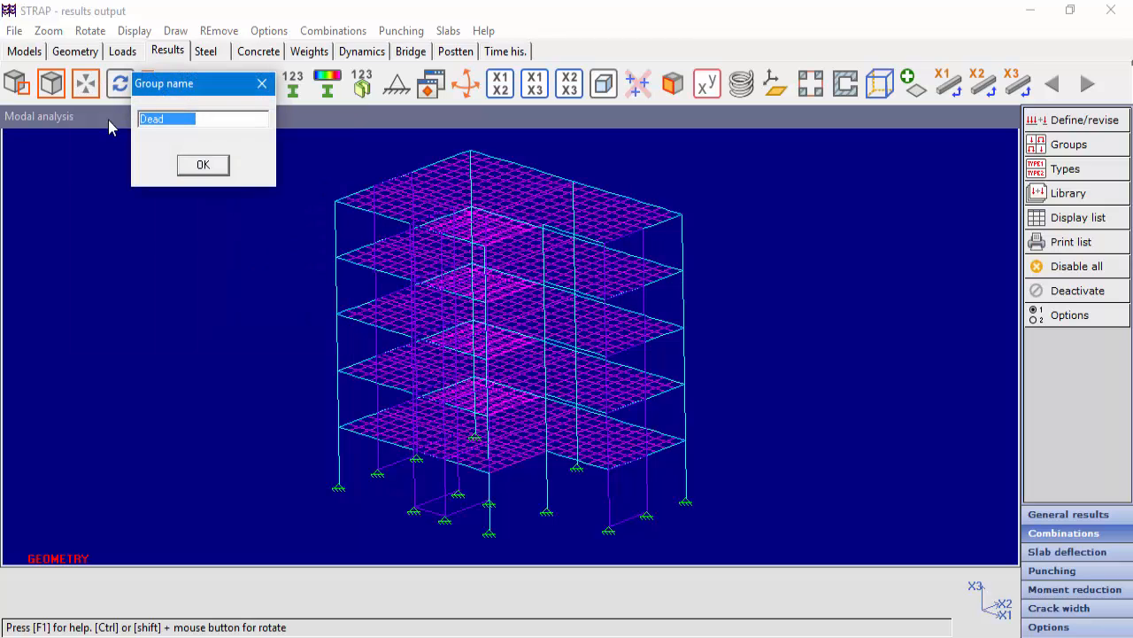
{"action": "left_click", "coordinate": [204, 166]}
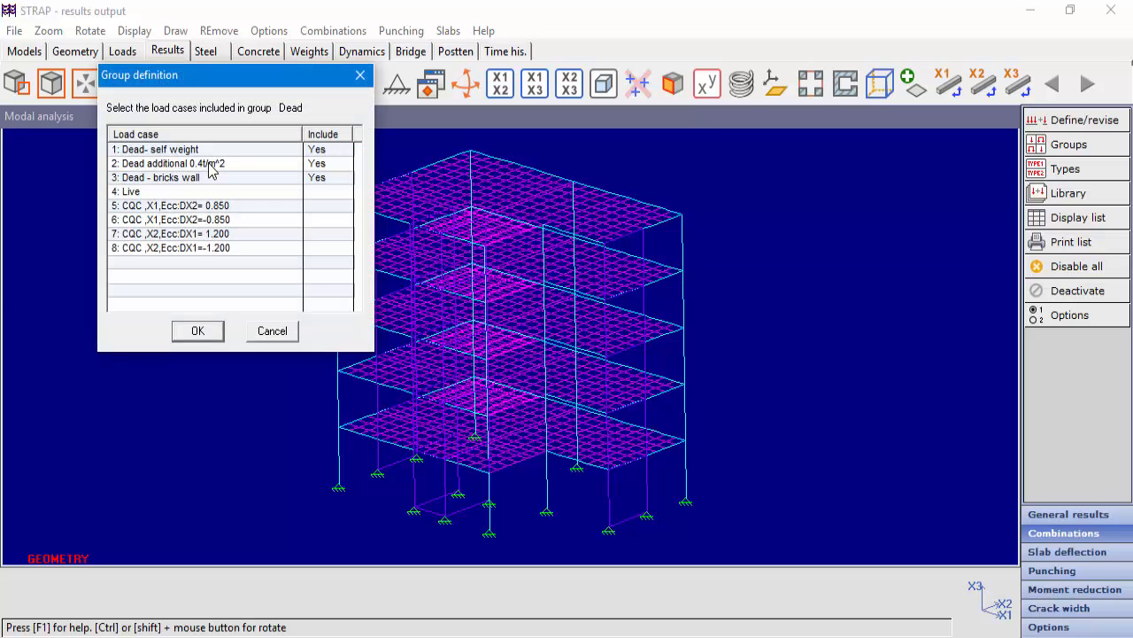
{"action": "left_click", "coordinate": [197, 331]}
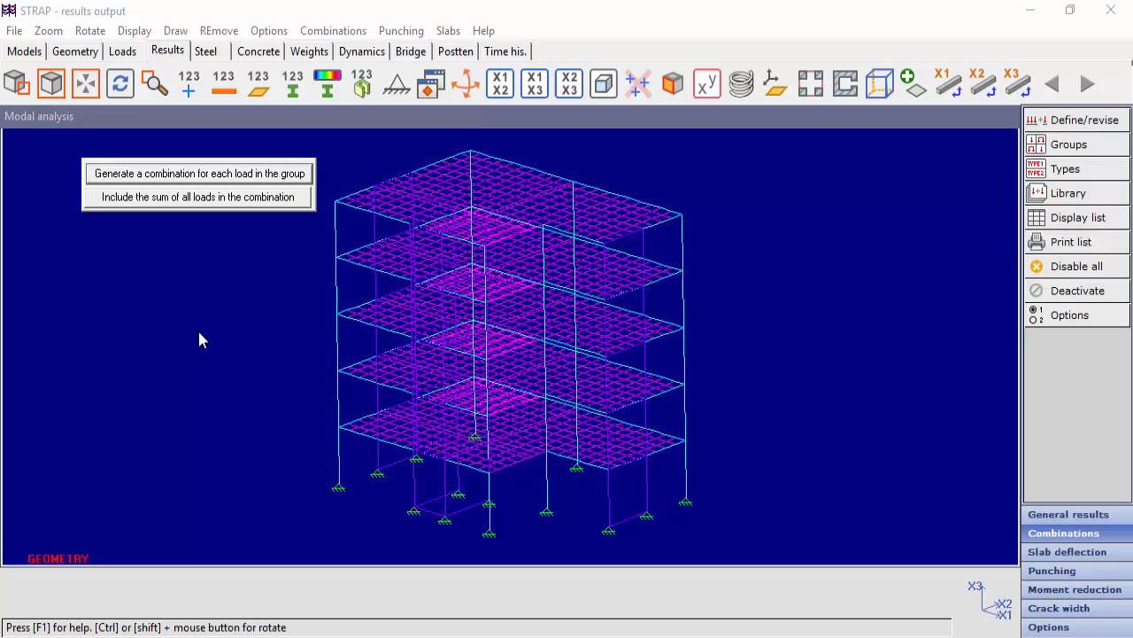
{"action": "left_click", "coordinate": [245, 203]}
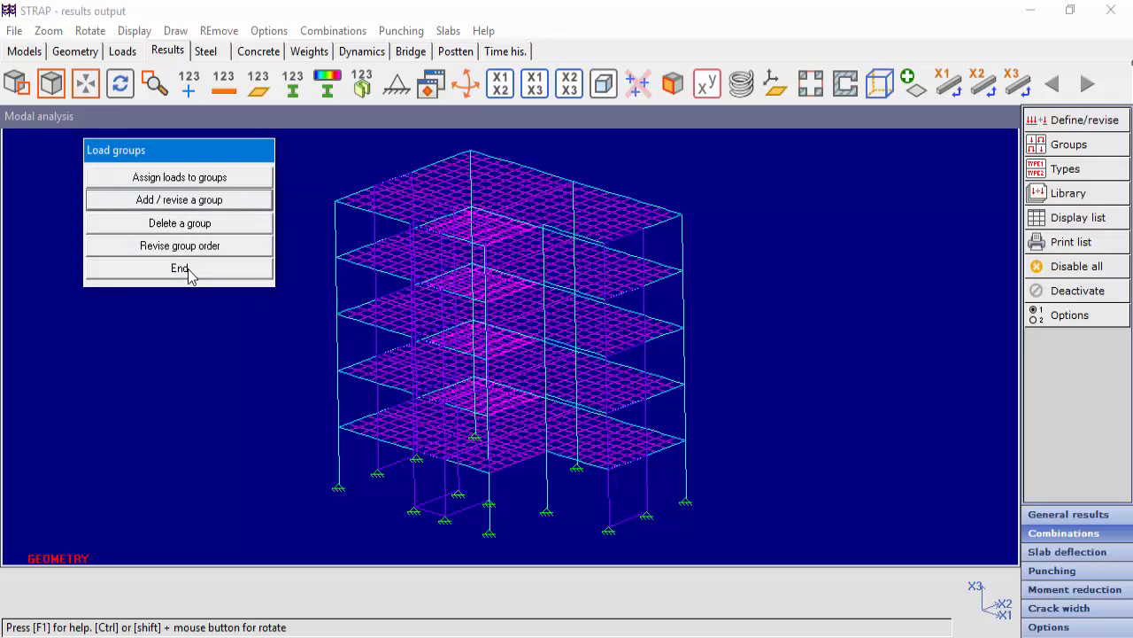
{"action": "left_click", "coordinate": [182, 268]}
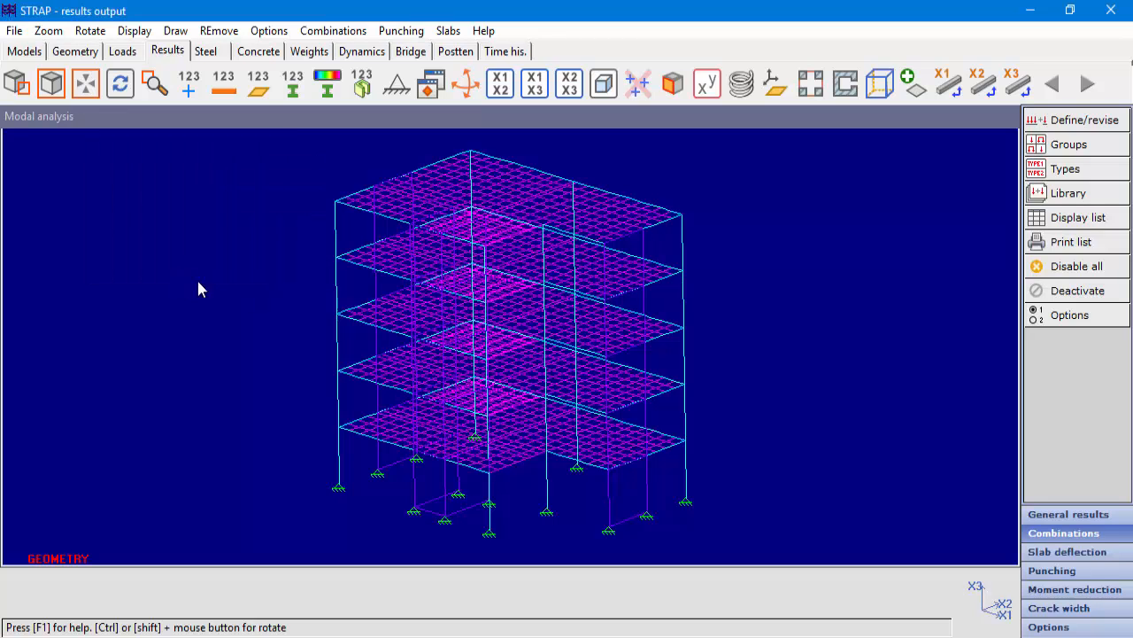
Display the list of combinations for the Modal analysis model, look through the whole table and close it.
{"action": "left_click", "coordinate": [1098, 224]}
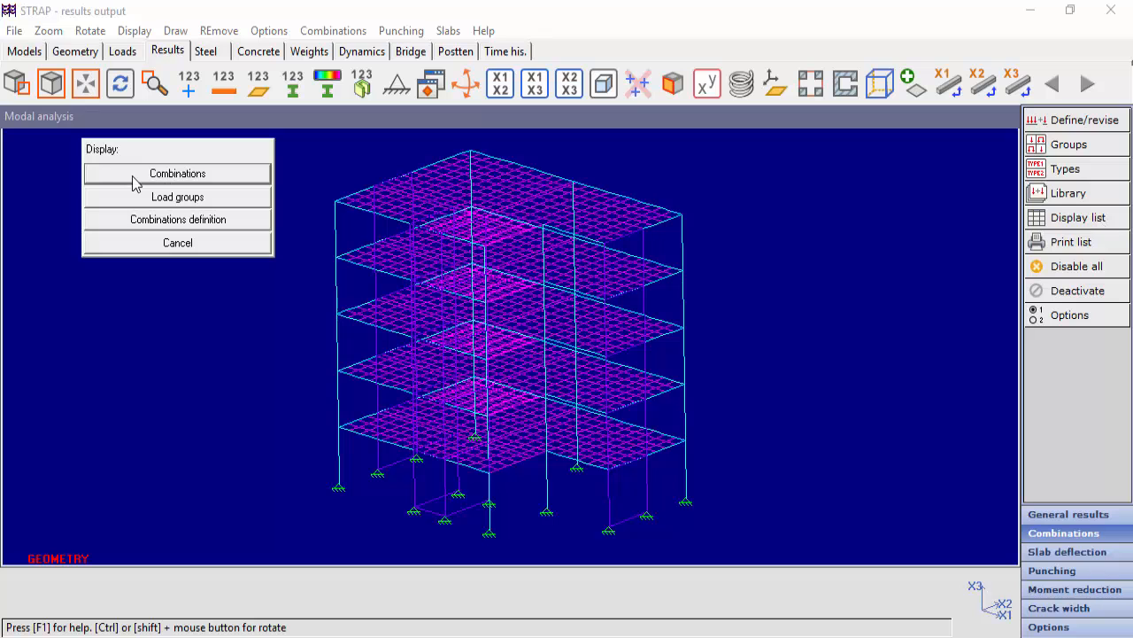
{"action": "left_click", "coordinate": [120, 173]}
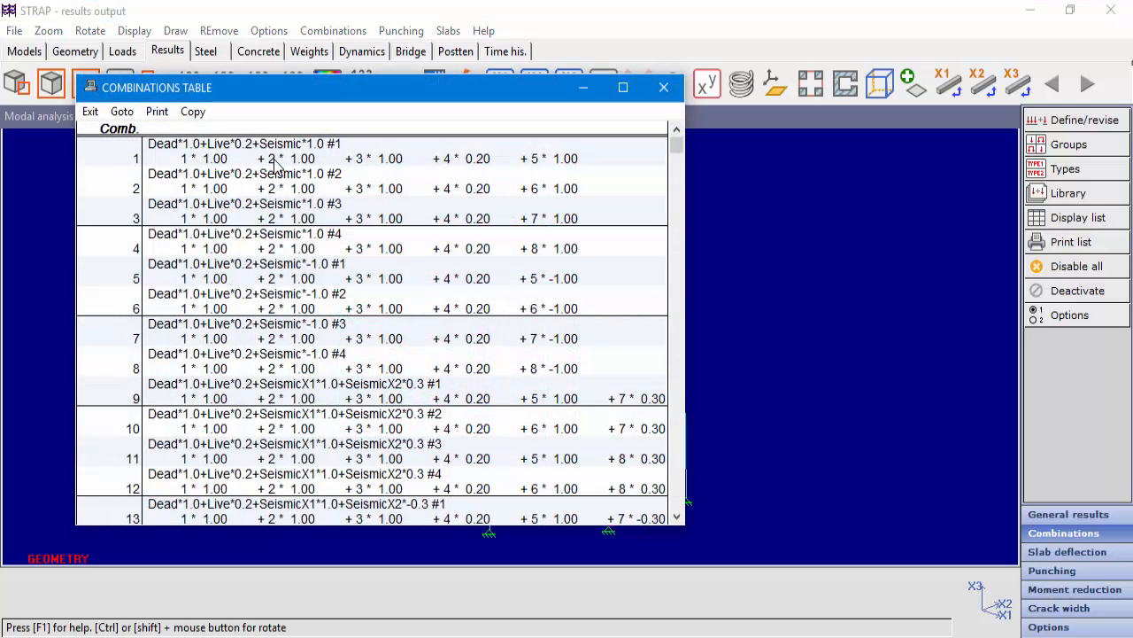
{"action": "scroll", "coordinate": [280, 257], "scroll_direction": "down", "scroll_amount": 3}
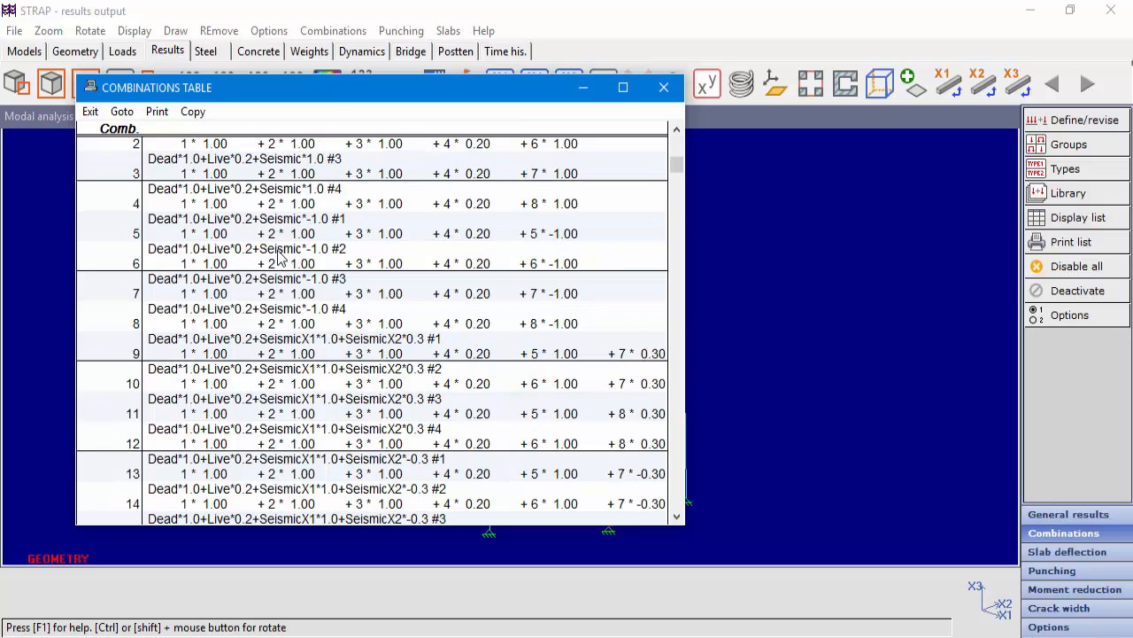
{"action": "scroll", "coordinate": [279, 257], "scroll_direction": "down", "scroll_amount": 14}
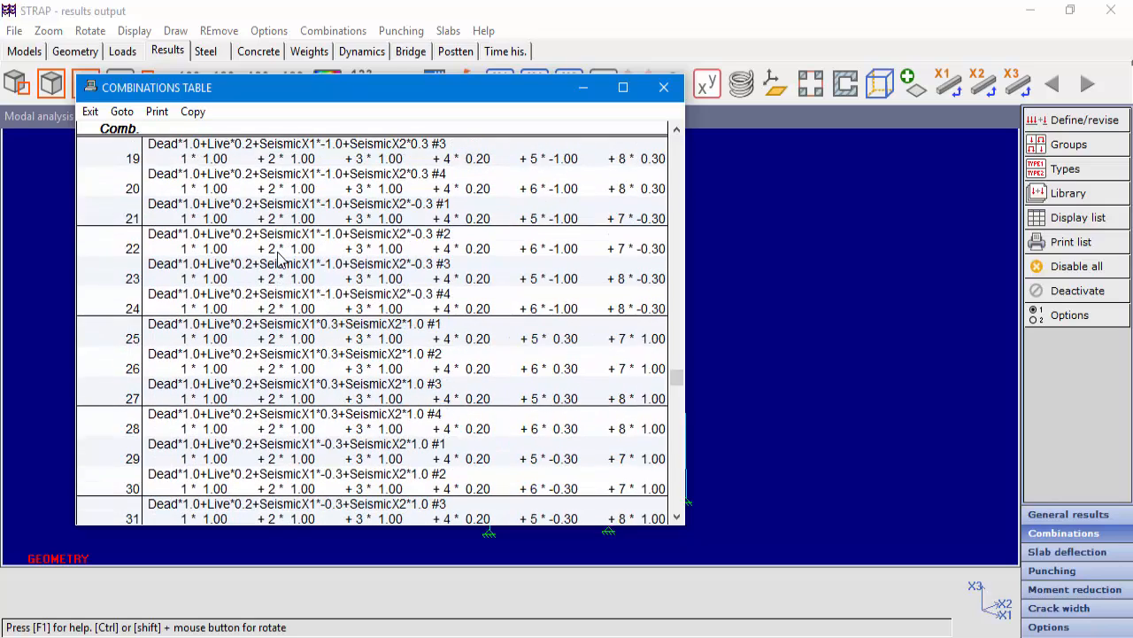
{"action": "scroll", "coordinate": [279, 257], "scroll_direction": "down", "scroll_amount": 2}
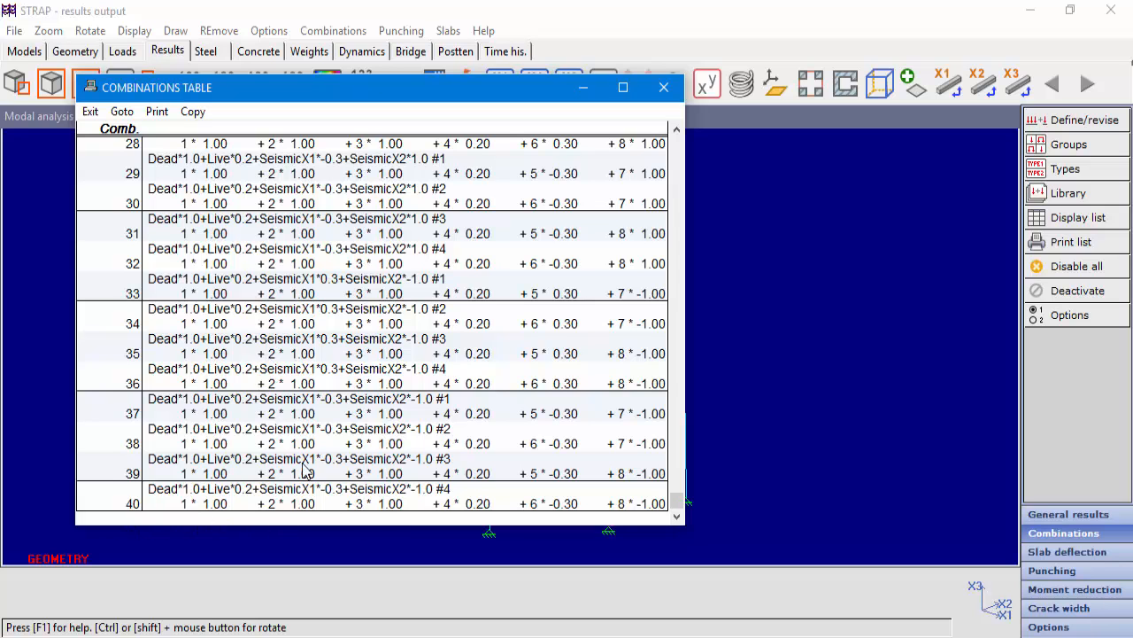
{"action": "scroll", "coordinate": [316, 426], "scroll_direction": "up", "scroll_amount": 2}
{"action": "scroll", "coordinate": [316, 426], "scroll_direction": "up", "scroll_amount": 4}
{"action": "scroll", "coordinate": [316, 426], "scroll_direction": "up", "scroll_amount": 5}
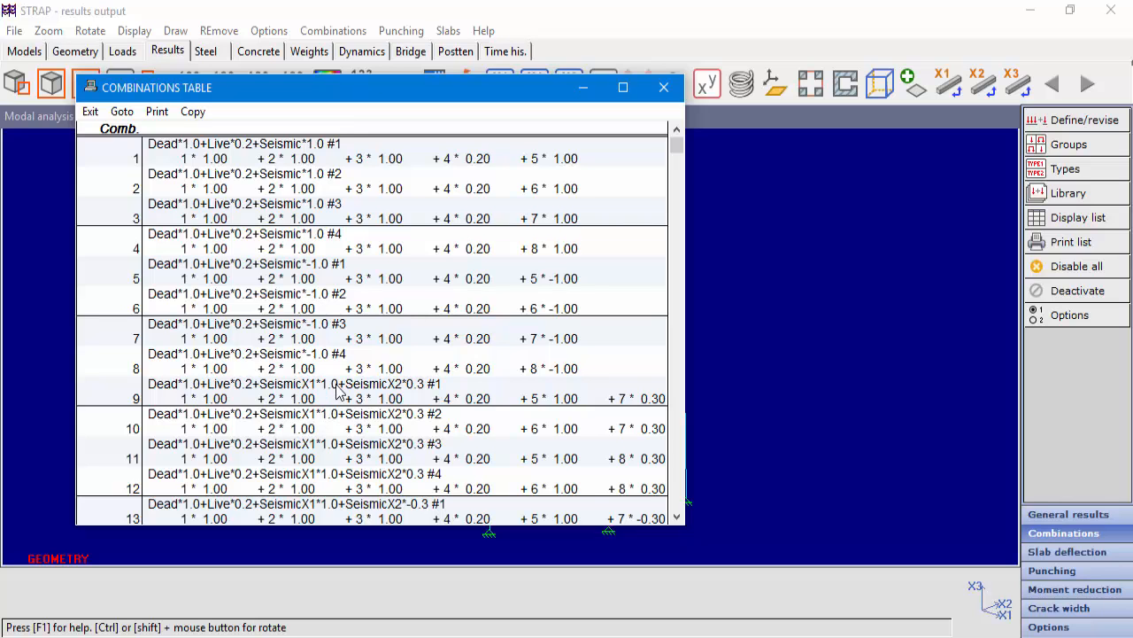
{"action": "left_click", "coordinate": [90, 112]}
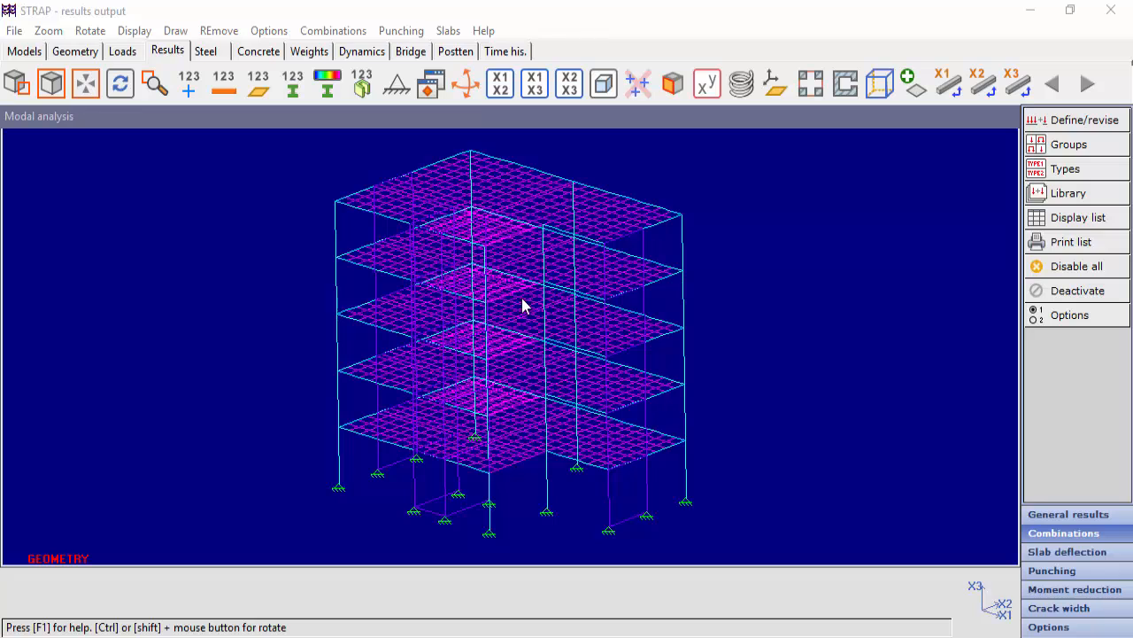
Display the load groups' definition table to check which load cases belong to each group.
{"action": "left_click", "coordinate": [1076, 221]}
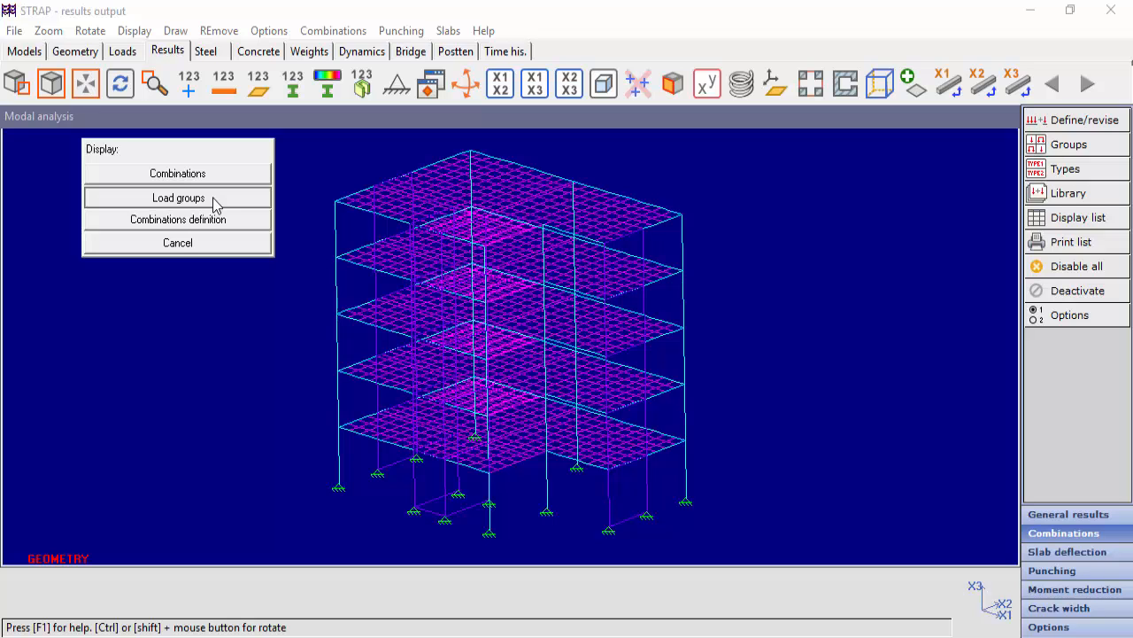
{"action": "left_click", "coordinate": [212, 197]}
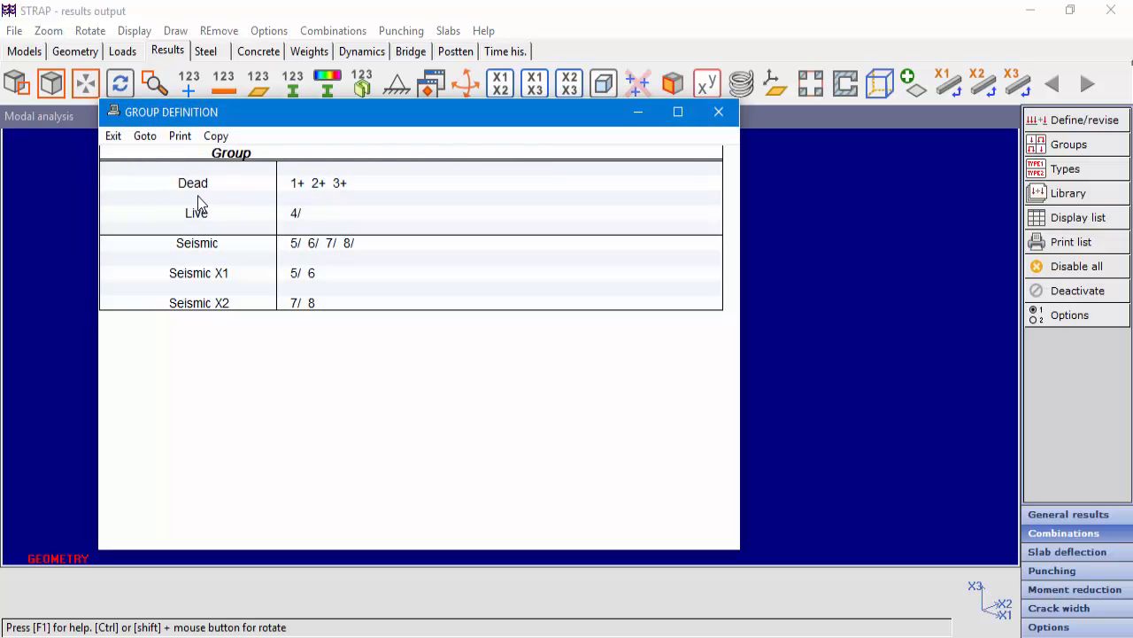